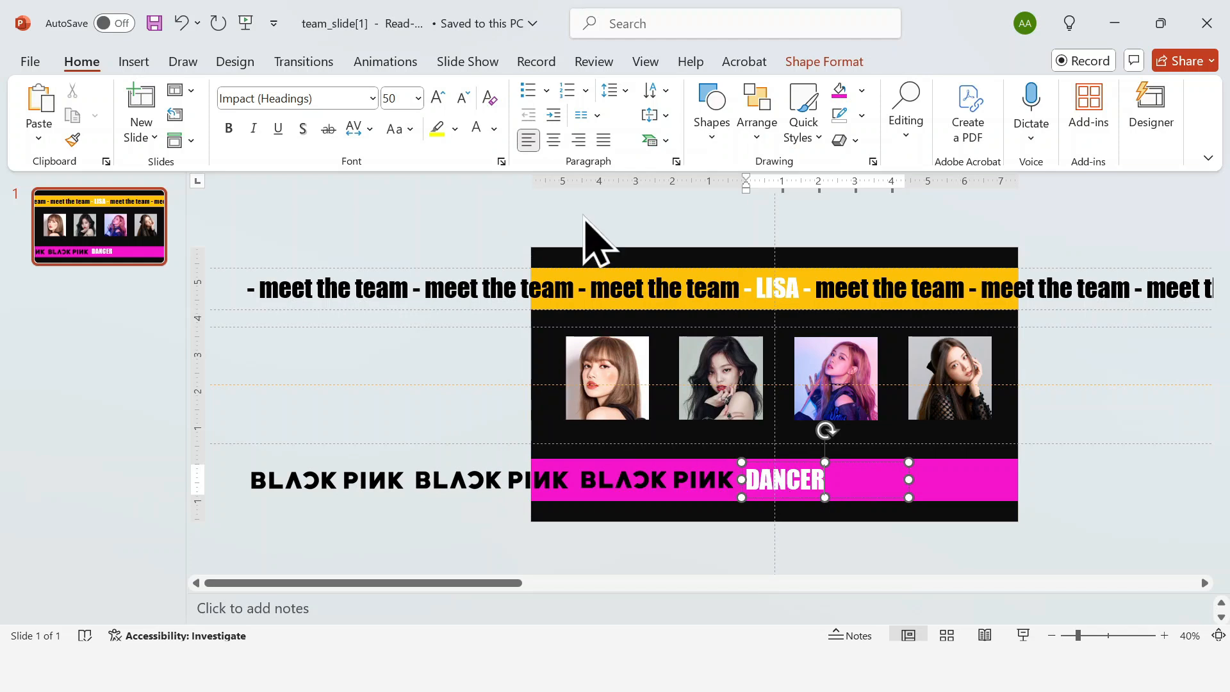
# Step: Center the DANCER text in a narrower box and middle-align it with the three BLACKPINK logos
pyautogui.hotkey('ctrl', 'e')
pyautogui.moveTo(908, 479); pyautogui.dragTo(855, 480)
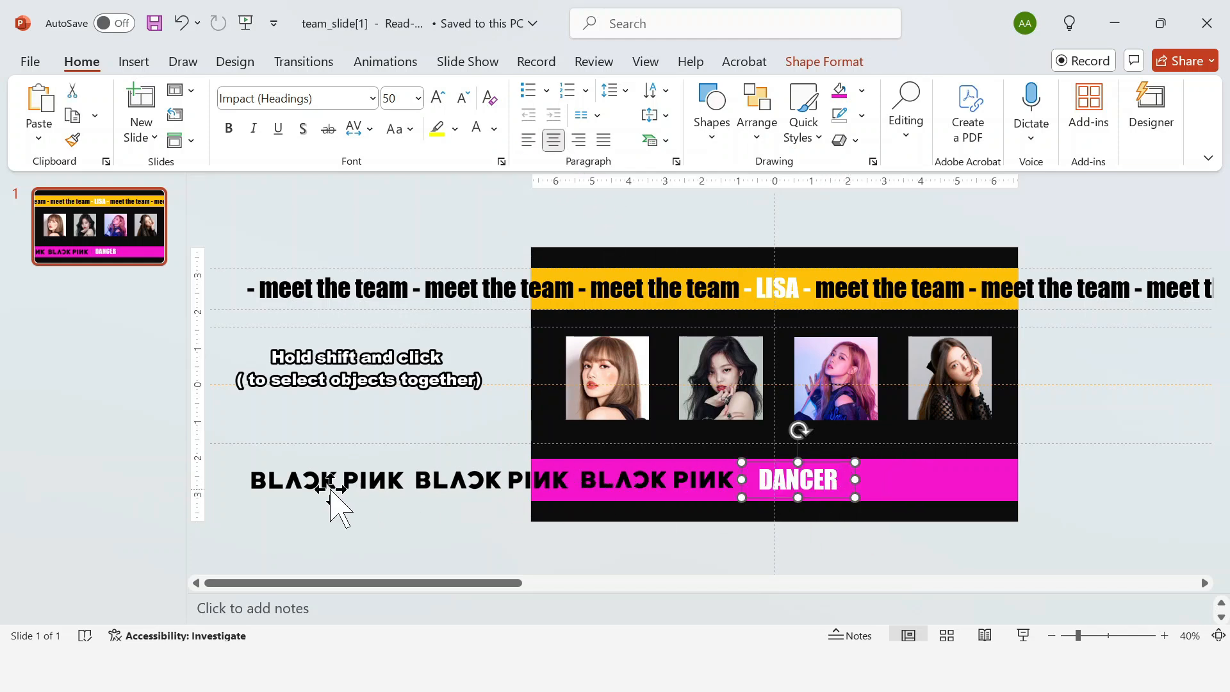
pyautogui.click(330, 489)
pyautogui.keyDown('shift'); pyautogui.click(577, 485); pyautogui.keyUp('shift')
pyautogui.keyDown('shift'); pyautogui.click(760, 479); pyautogui.keyUp('shift')
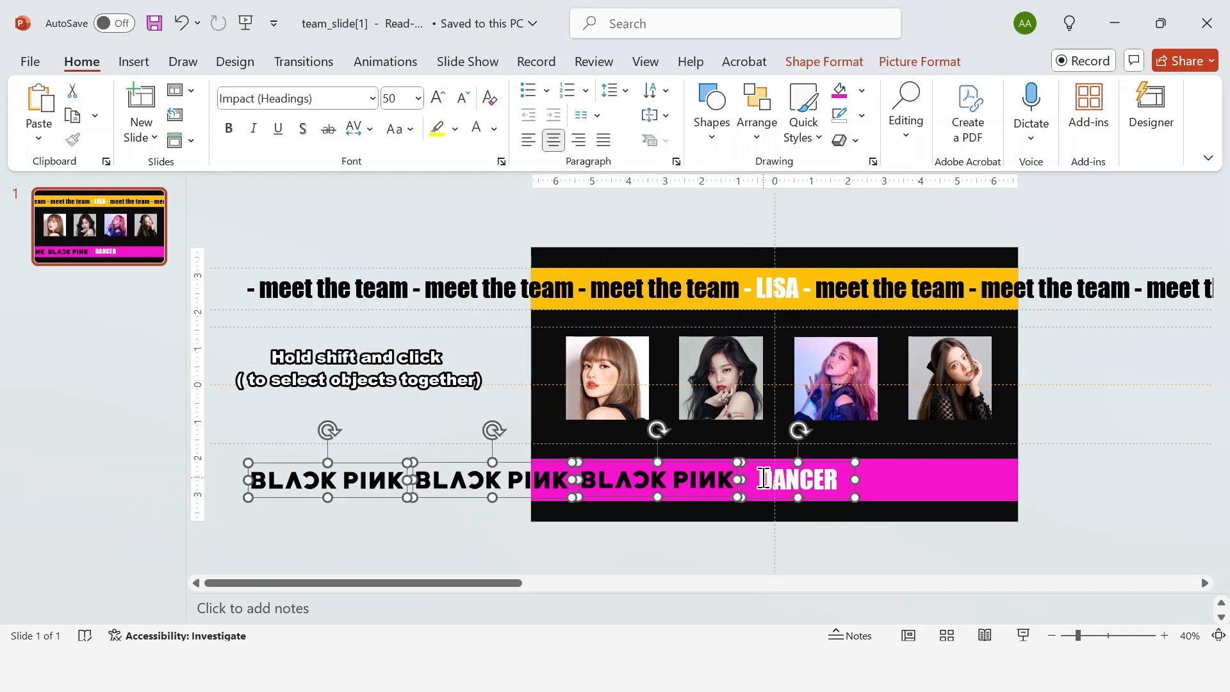
pyautogui.click(859, 61)
pyautogui.click(1038, 90)
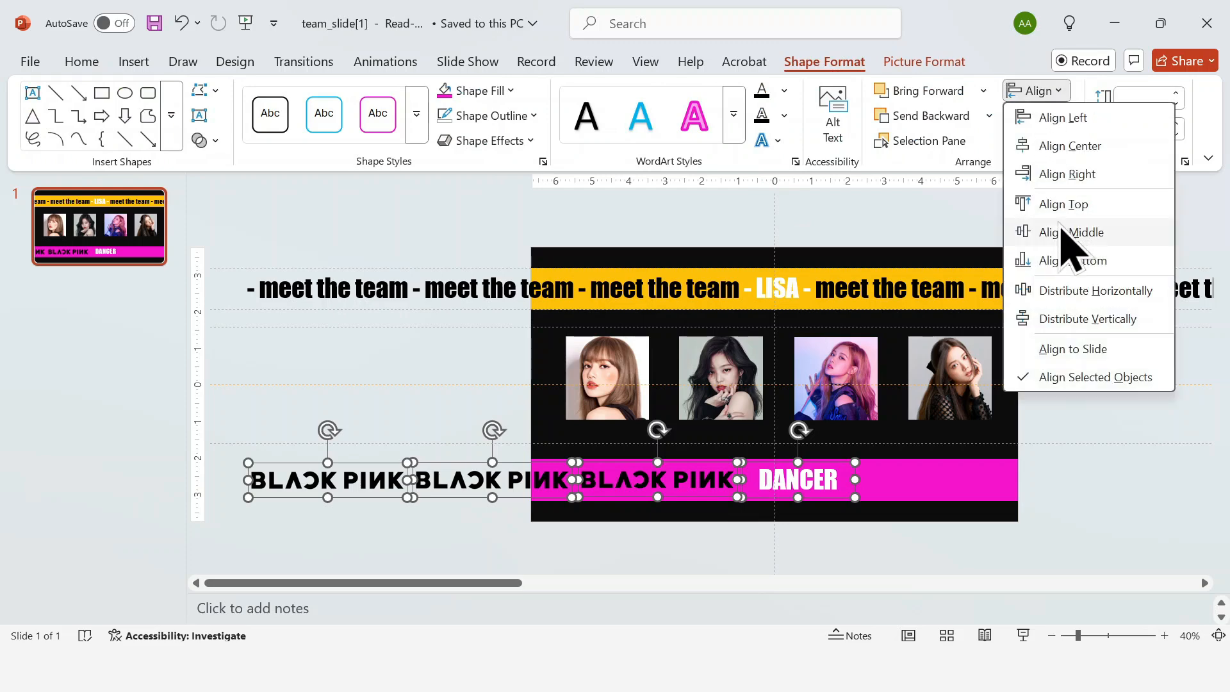
pyautogui.click(1065, 241)
# Step: Distribute the three BLACKPINK logos and the DANCER text horizontally and group them
pyautogui.click(1027, 94)
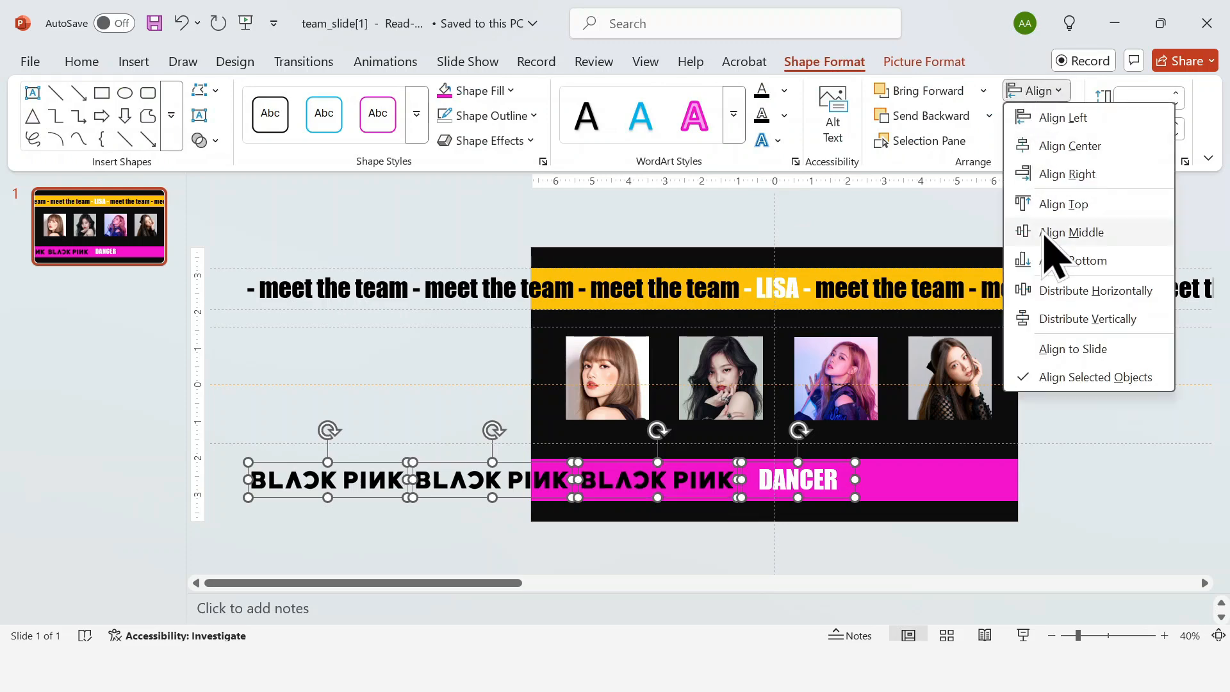
pyautogui.click(1044, 291)
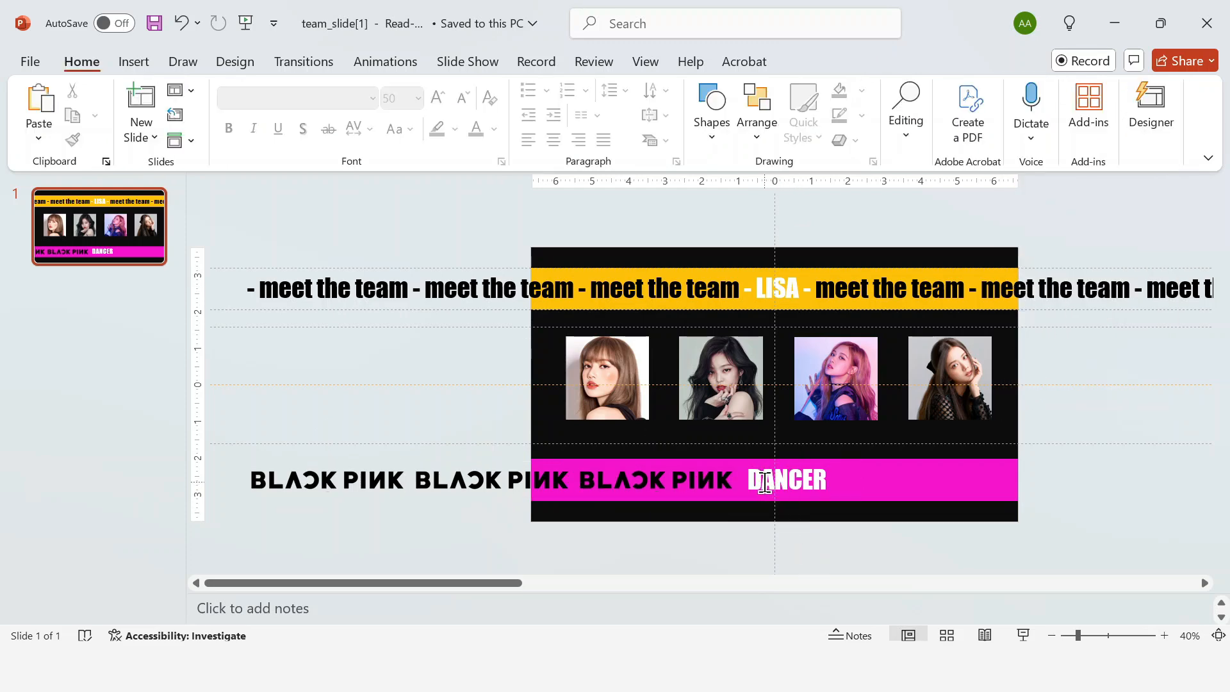
pyautogui.click(764, 482)
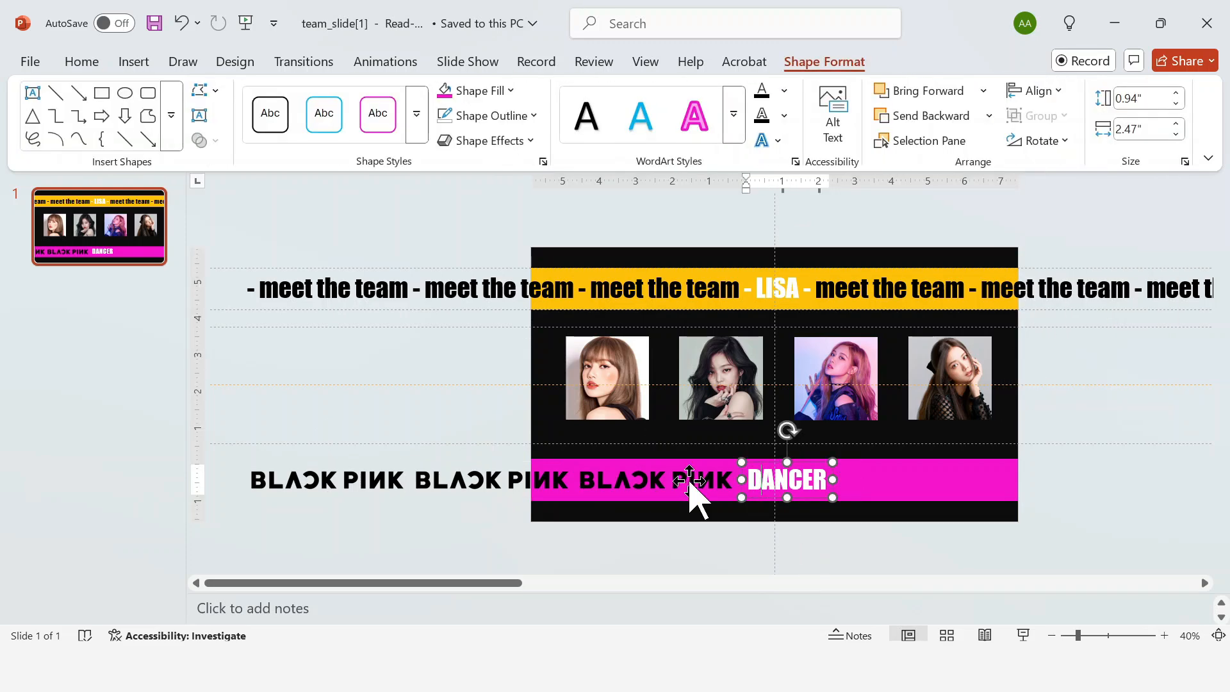
pyautogui.keyDown('shift'); pyautogui.click(692, 490); pyautogui.keyUp('shift')
pyautogui.keyDown('shift'); pyautogui.click(543, 491); pyautogui.keyUp('shift')
pyautogui.hotkey('ctrl', 'g')
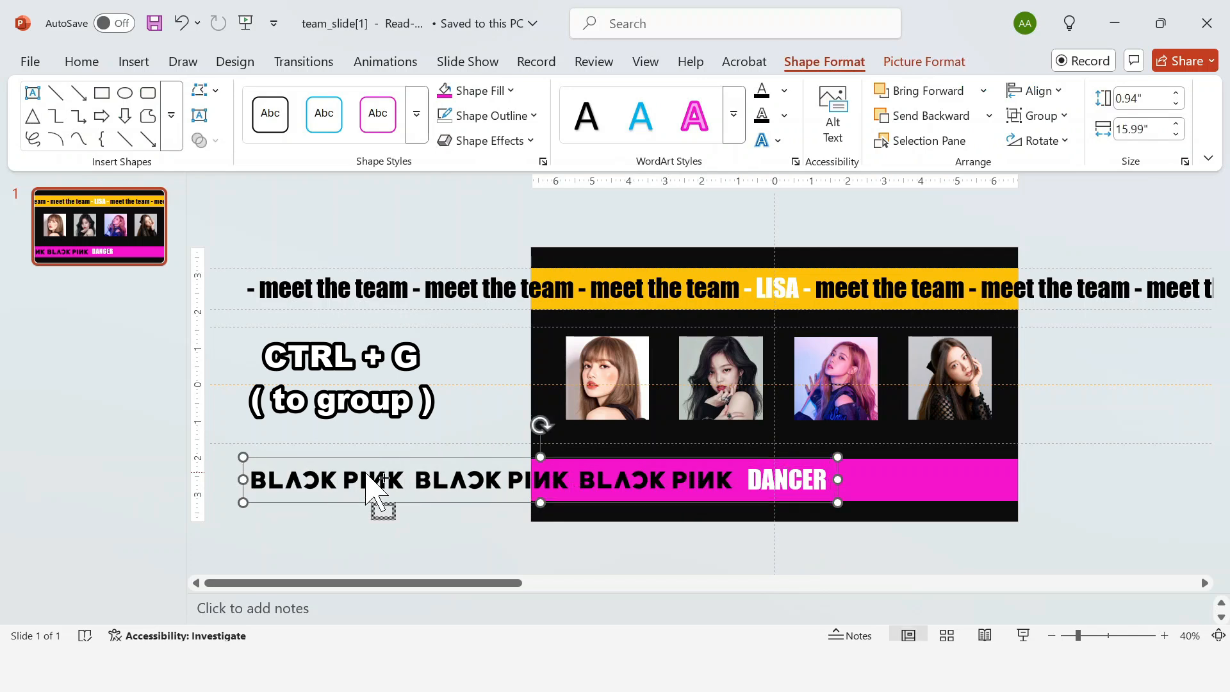
# Step: Duplicate the logo group onto the end of the bottom row and change the copy's DANCER text to VOCALS
pyautogui.moveTo(366, 474); pyautogui.dragTo(921, 457)
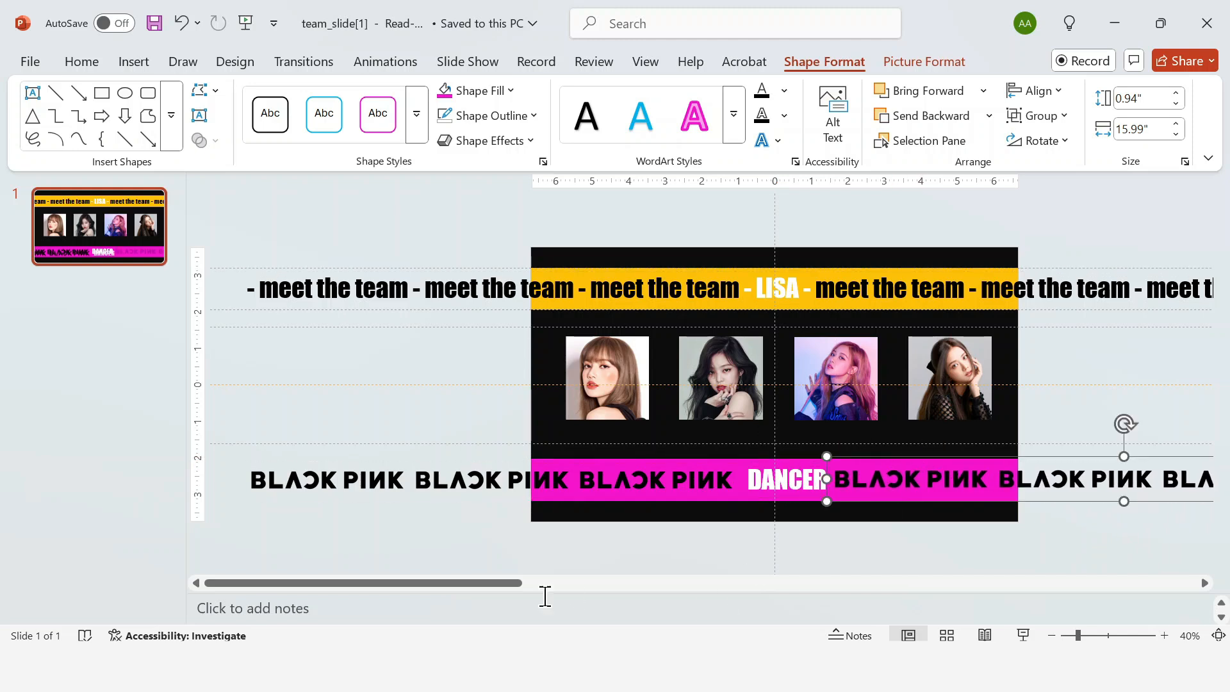
pyautogui.moveTo(507, 585); pyautogui.dragTo(728, 584)
pyautogui.doubleClick(655, 486)
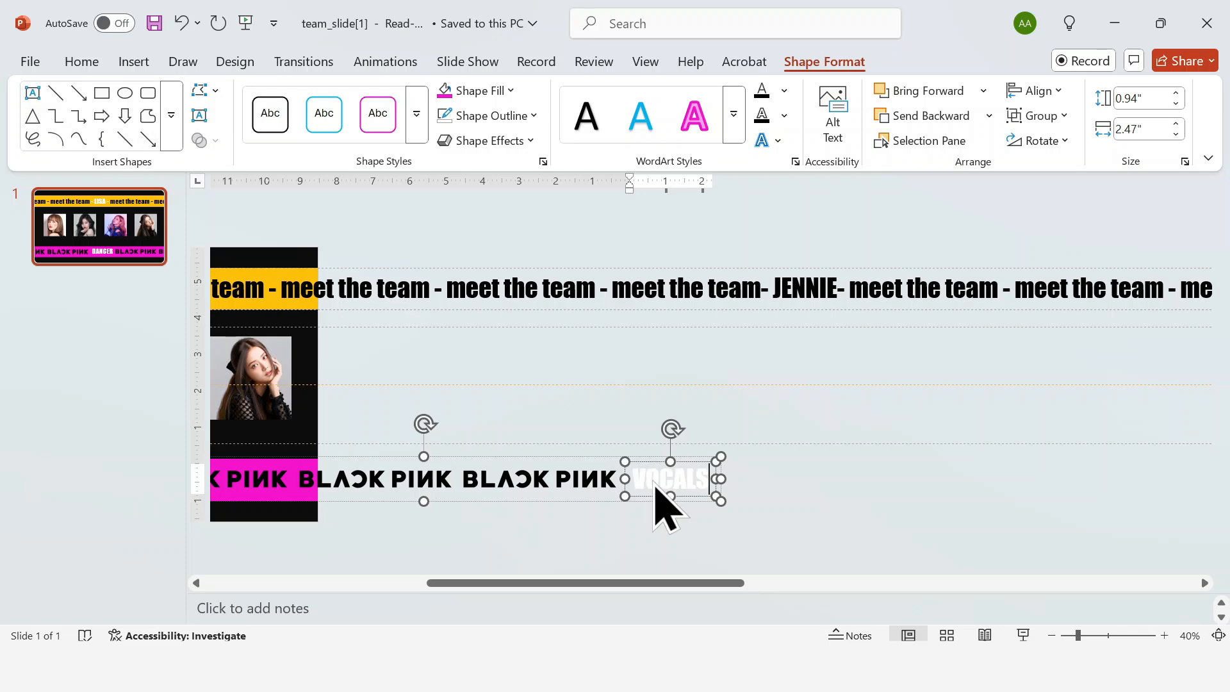
pyautogui.click(661, 524)
# Step: Duplicate the VOCALS logo group onto the end of the bottom row and change the copy's text to DANCER
pyautogui.click(579, 480)
pyautogui.hotkey('ctrl', 'd')
pyautogui.moveTo(484, 492); pyautogui.dragTo(1049, 485)
pyautogui.moveTo(611, 583); pyautogui.dragTo(868, 584)
pyautogui.moveTo(718, 583); pyautogui.dragTo(673, 583)
pyautogui.doubleClick(722, 479)
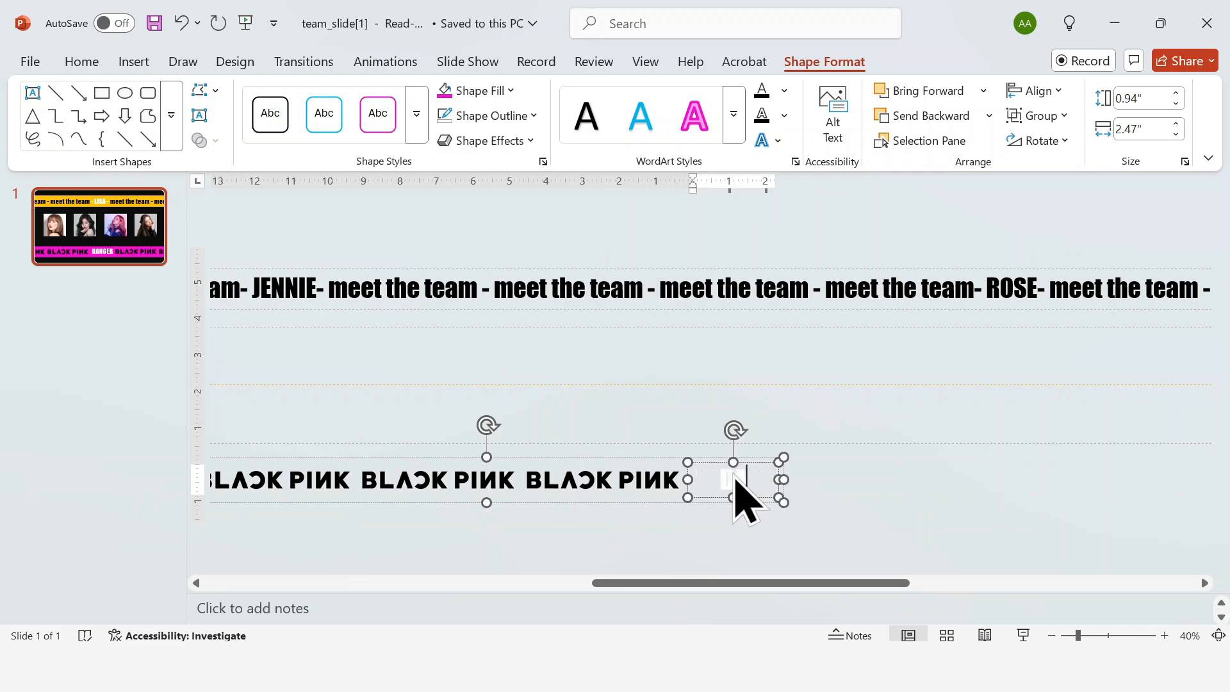
pyautogui.click(673, 520)
# Step: Add a fourth logo group at the end of the bottom row by duplicating the last one, and set its text to VOCALS
pyautogui.click(603, 494)
pyautogui.hotkey('ctrl', 'd')
pyautogui.moveTo(462, 490); pyautogui.dragTo(1016, 483)
pyautogui.moveTo(810, 583); pyautogui.dragTo(978, 582)
pyautogui.doubleClick(1016, 473)
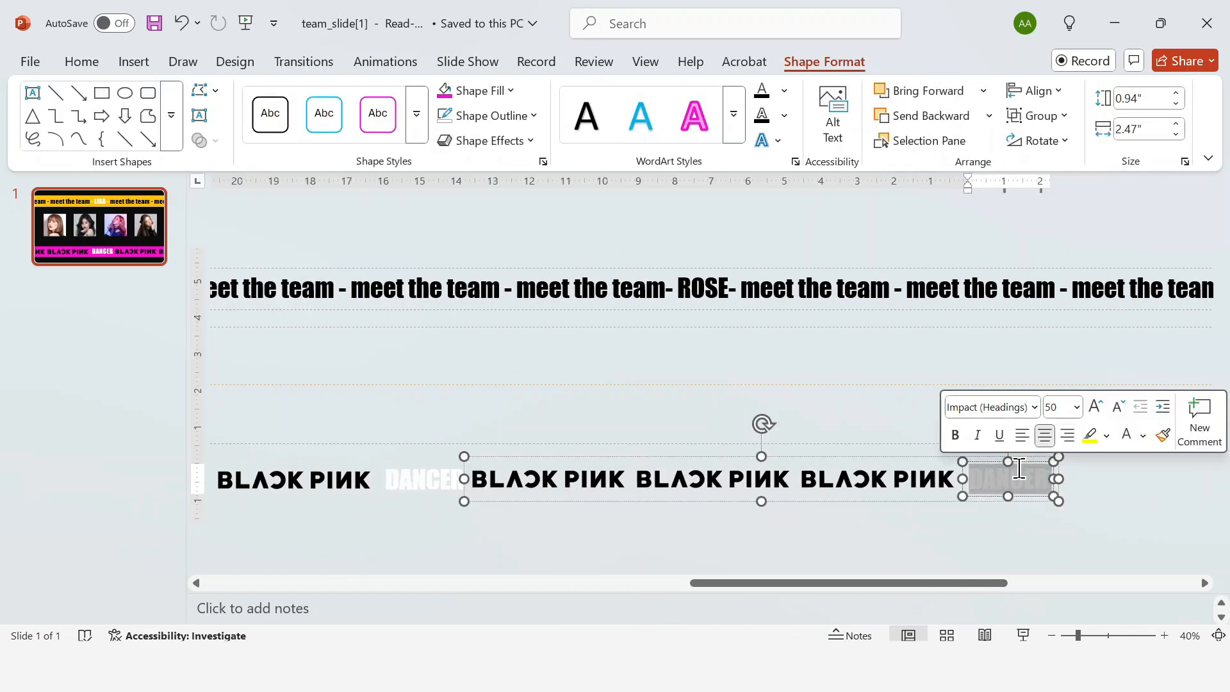
pyautogui.write('VOCALS')
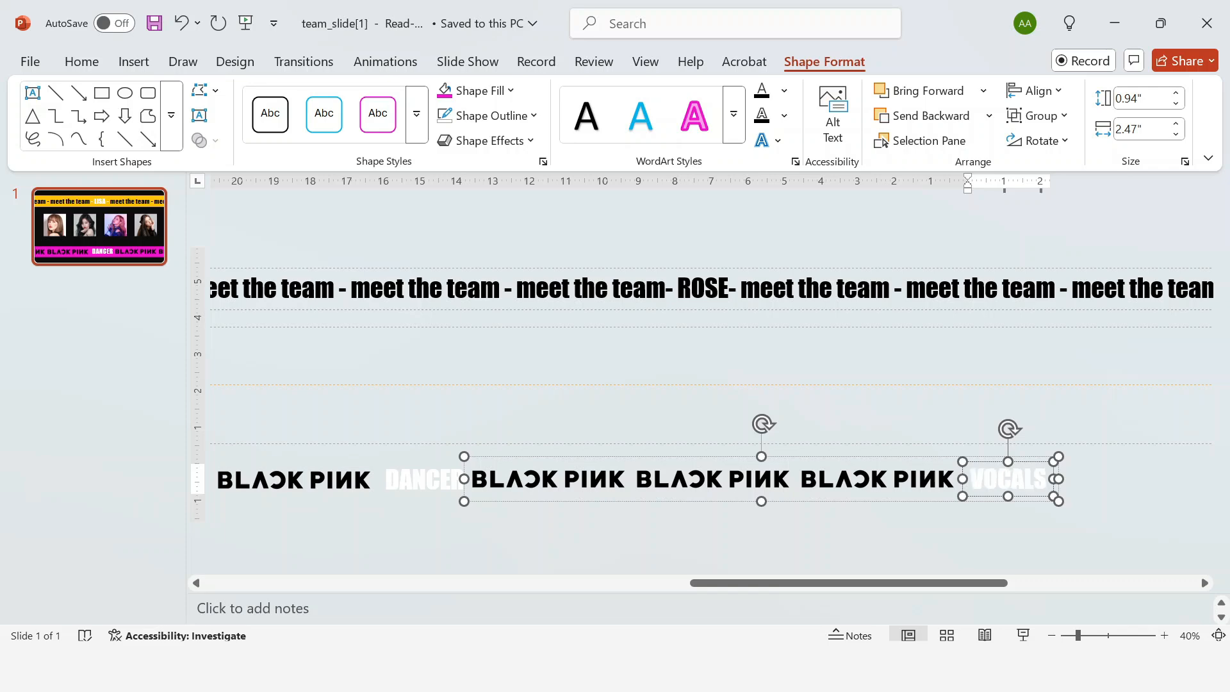
pyautogui.click(1007, 525)
# Step: Middle-align the four logo groups of the bottom row and distribute them horizontally
pyautogui.click(1049, 634)
pyautogui.click(1051, 635)
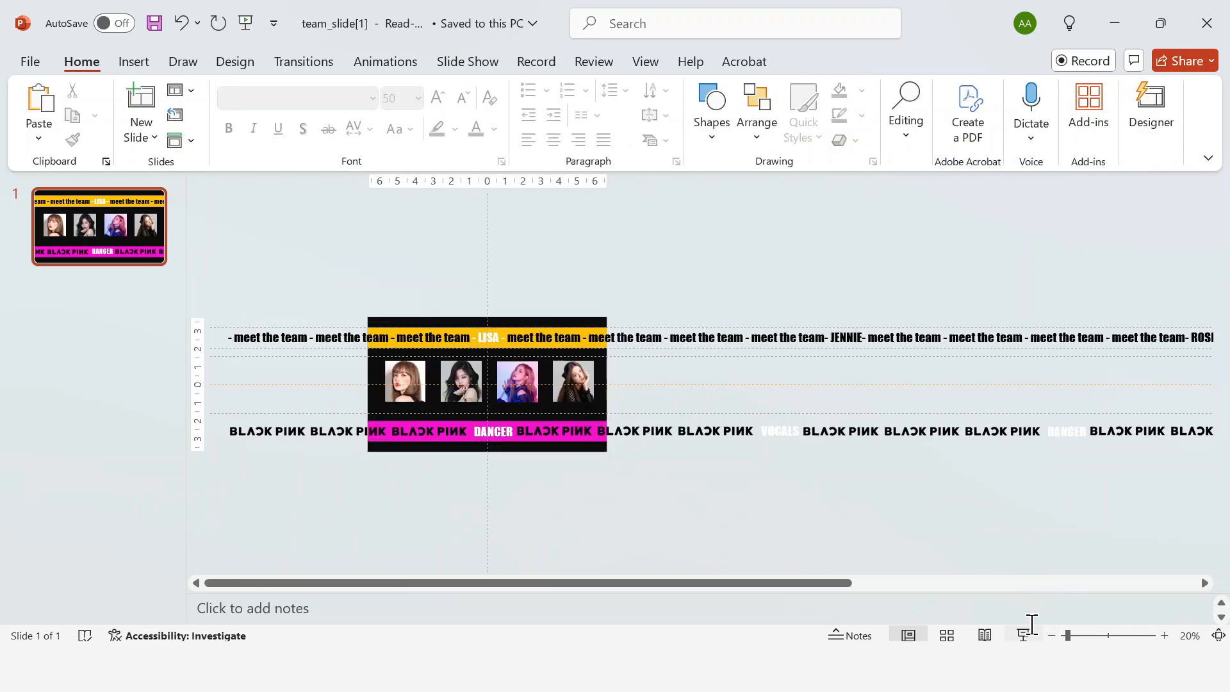
pyautogui.click(956, 444)
pyautogui.keyDown('shift'); pyautogui.click(558, 435); pyautogui.keyUp('shift')
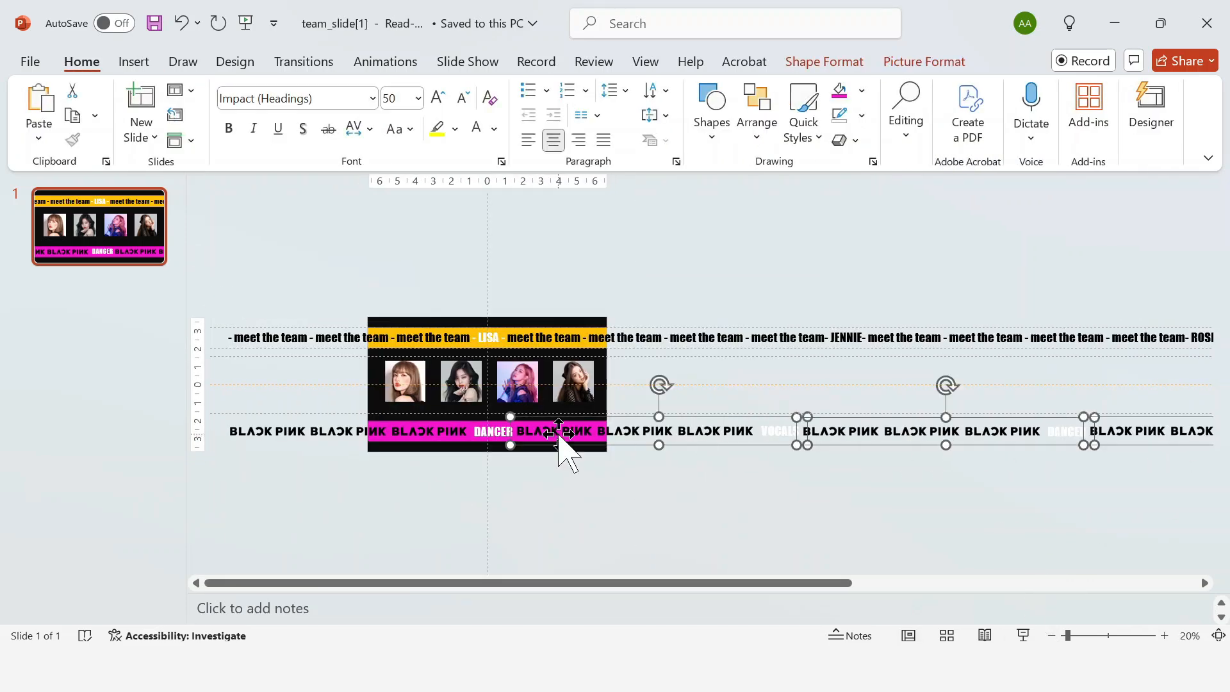
pyautogui.click(824, 62)
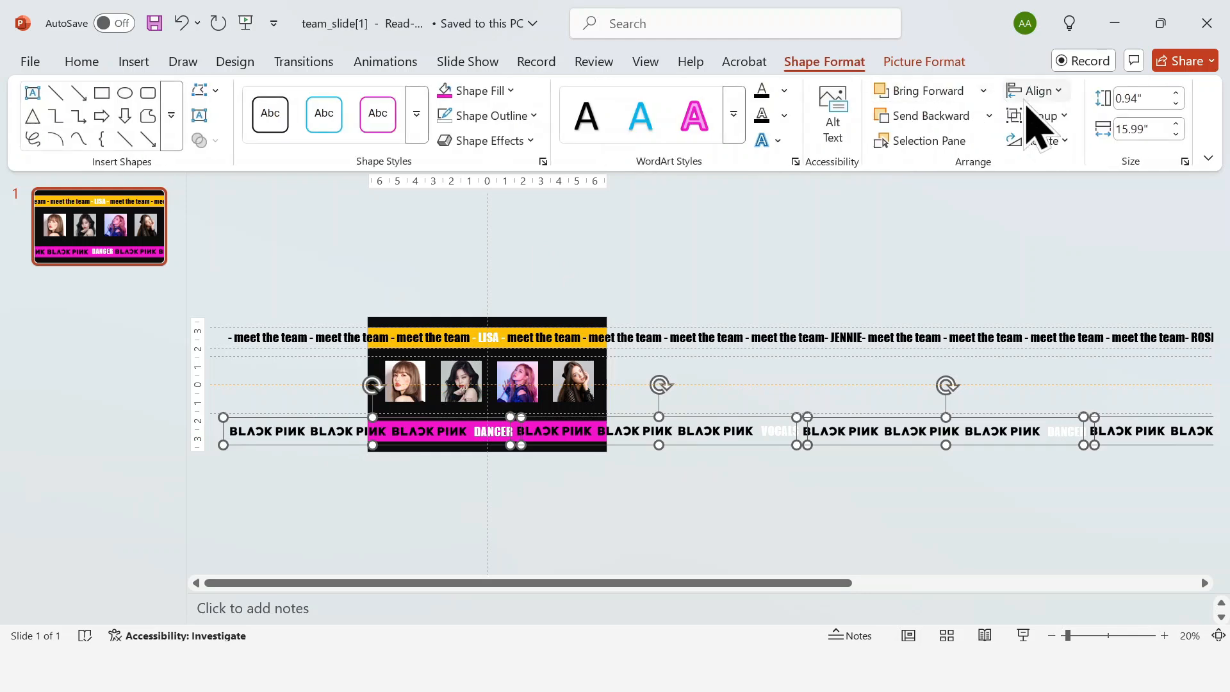
pyautogui.click(1036, 90)
pyautogui.click(1029, 227)
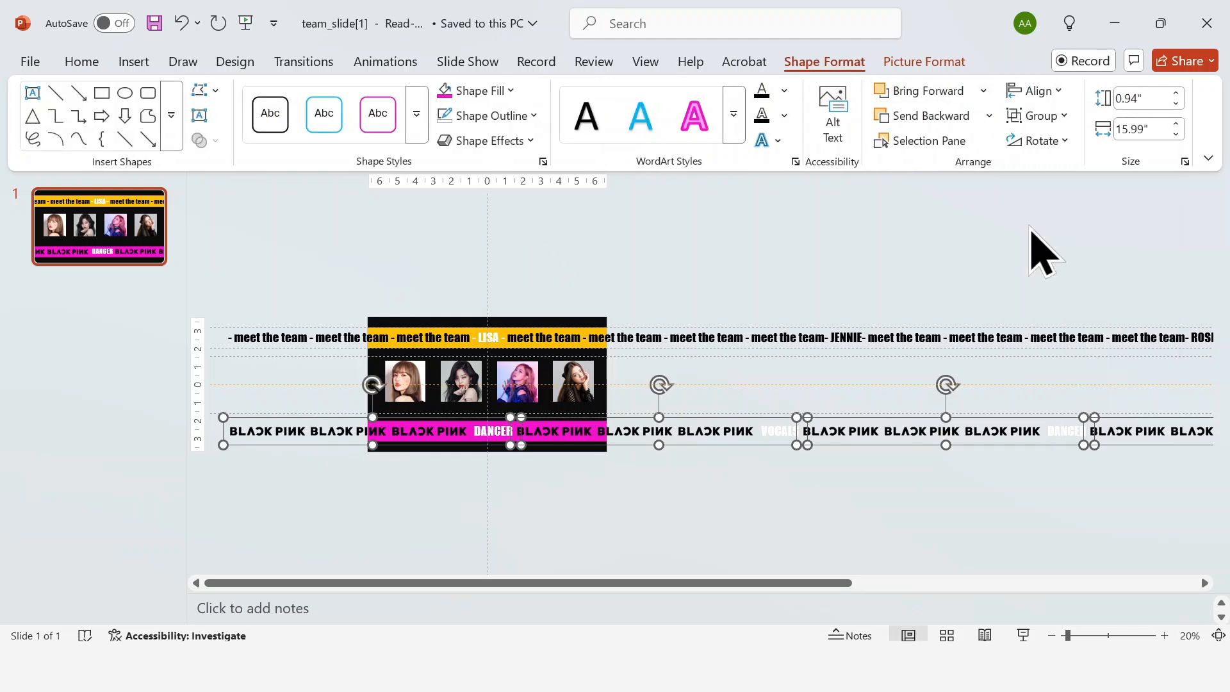
pyautogui.click(1042, 95)
pyautogui.click(1039, 289)
# Step: Group the four logo groups and move the row left until its last VOCALS text reaches the slide's right edge
pyautogui.hotkey('ctrl', 'g')
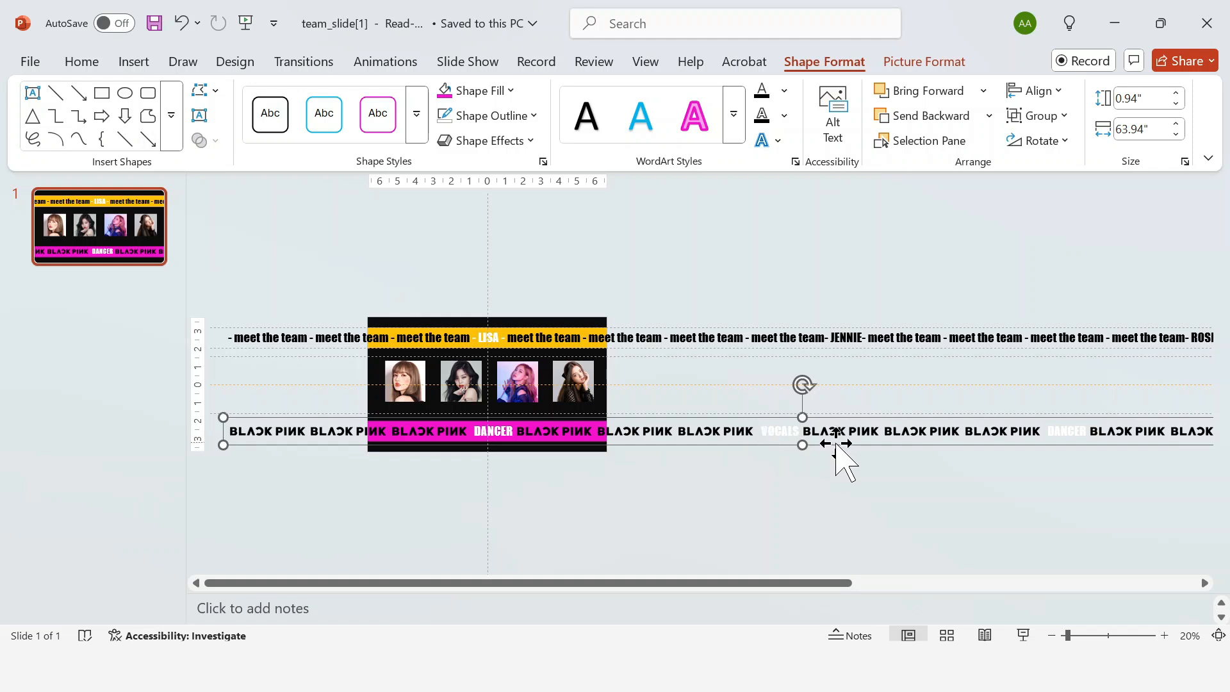
pyautogui.press('Left')
pyautogui.press('Left')
pyautogui.press('Left')
pyautogui.press('Left')
pyautogui.press('Left')
pyautogui.press('Left')
pyautogui.press('Left')
pyautogui.press('Left')
pyautogui.press('Left')
pyautogui.press('Left')
pyautogui.press('Left')
pyautogui.press('Left')
pyautogui.press('Left')
pyautogui.press('Left')
pyautogui.press('Left')
pyautogui.press('Left')
pyautogui.press('Left')
pyautogui.press('Left')
pyautogui.press('Left')
pyautogui.press('Left')
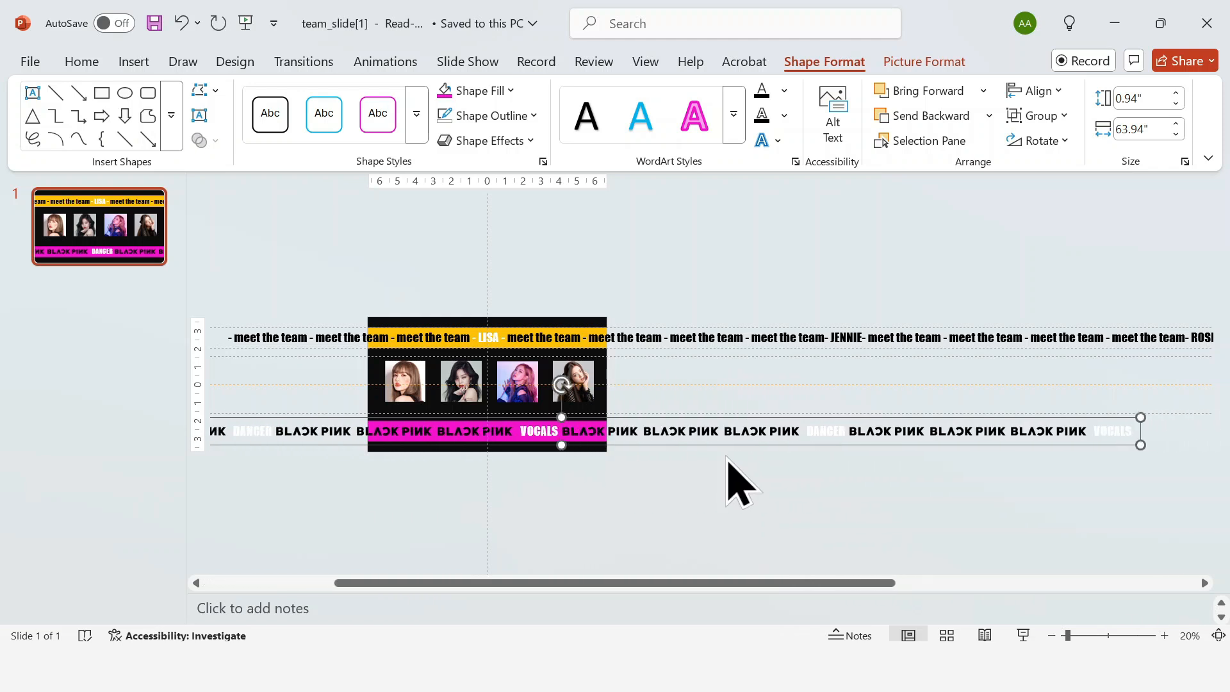
pyautogui.press('Left')
pyautogui.press('Left')
pyautogui.press('Left')
pyautogui.press('Left')
pyautogui.press('Left')
pyautogui.press('Left')
pyautogui.press('Left')
pyautogui.press('Left')
pyautogui.press('Left')
pyautogui.press('Left')
pyautogui.press('Left')
pyautogui.press('Left')
pyautogui.press('Left')
pyautogui.press('Left')
pyautogui.press('Left')
pyautogui.press('Left')
pyautogui.press('Left')
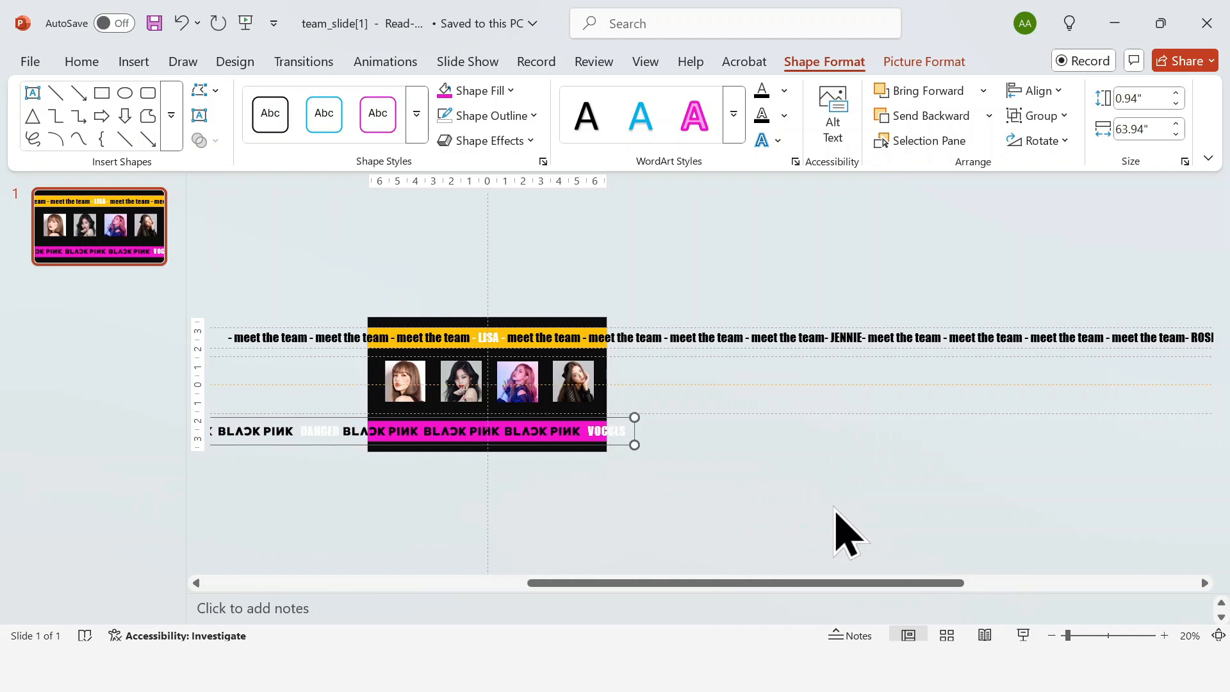
# Step: Ungroup the bottom row and place a copy of its last logo group directly after it
pyautogui.rightClick(625, 442)
pyautogui.moveTo(722, 171)
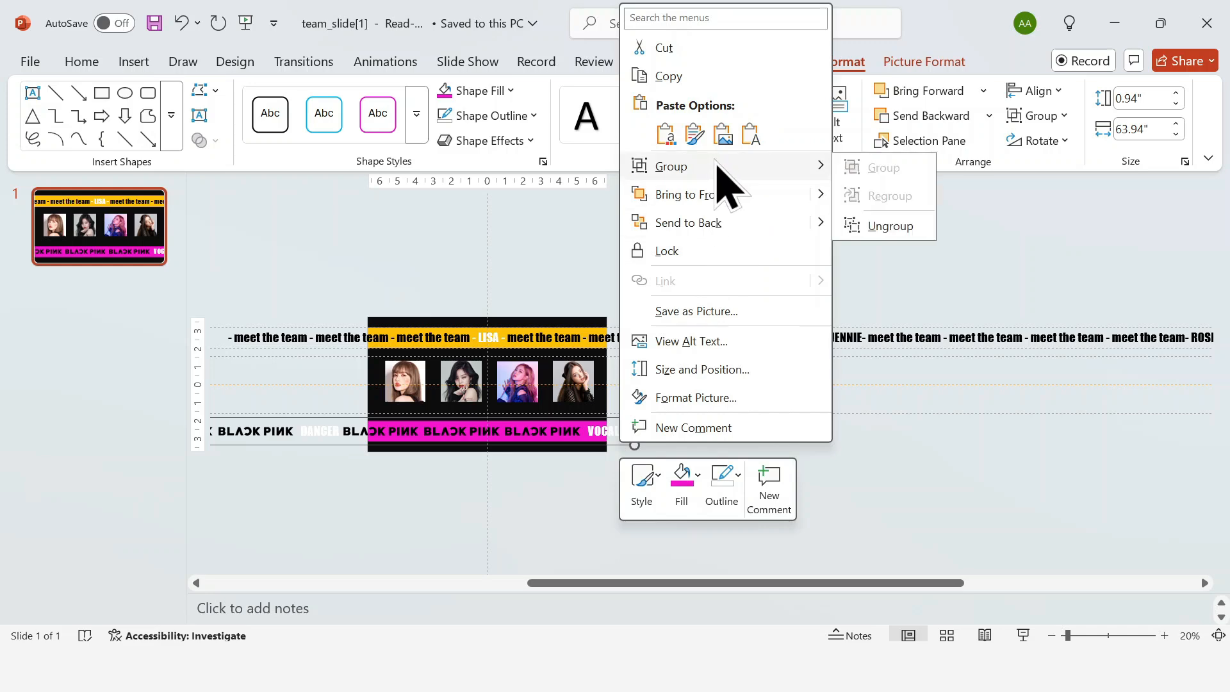
pyautogui.click(891, 226)
pyautogui.click(580, 453)
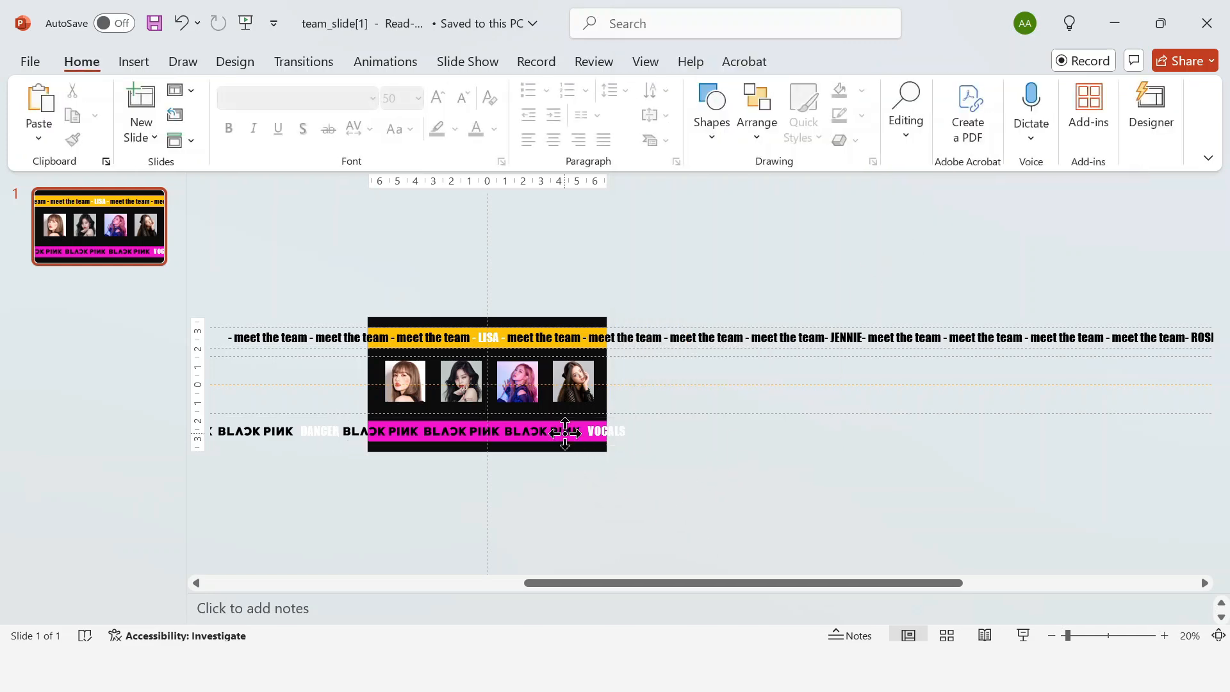
pyautogui.click(565, 431)
pyautogui.moveTo(565, 434); pyautogui.dragTo(830, 429)
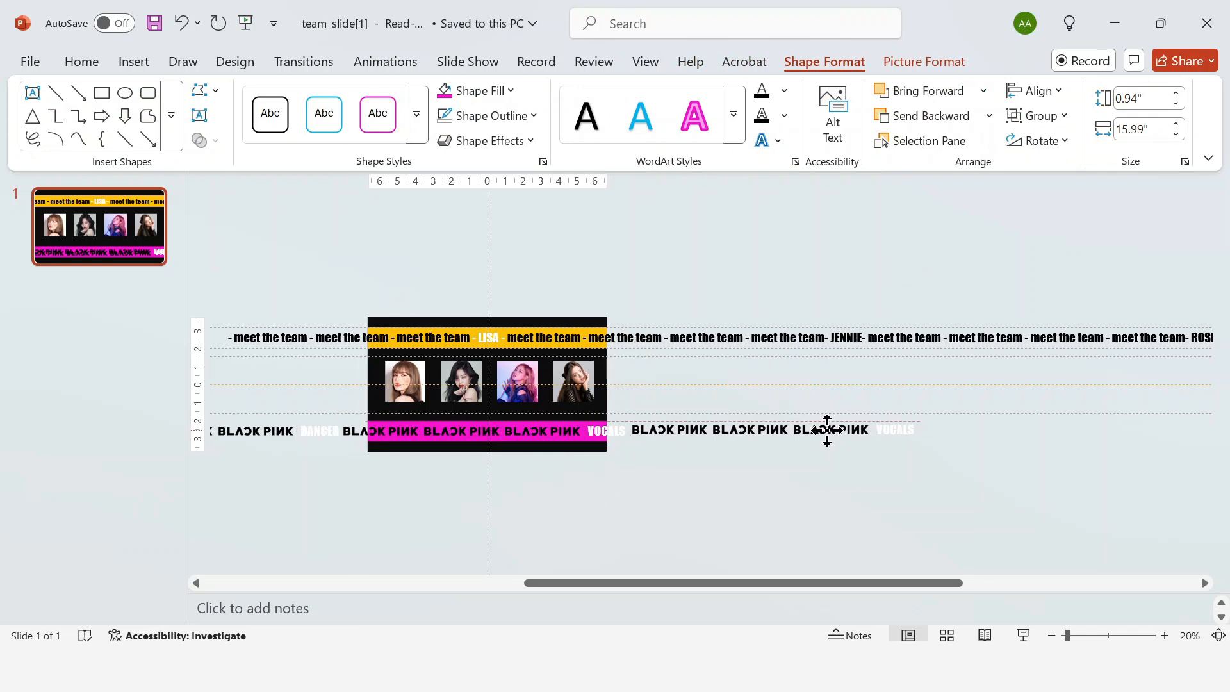
# Step: Delete the VOCALS text from the newly copied logo group at the end of the bottom row
pyautogui.click(910, 430)
pyautogui.click(906, 420)
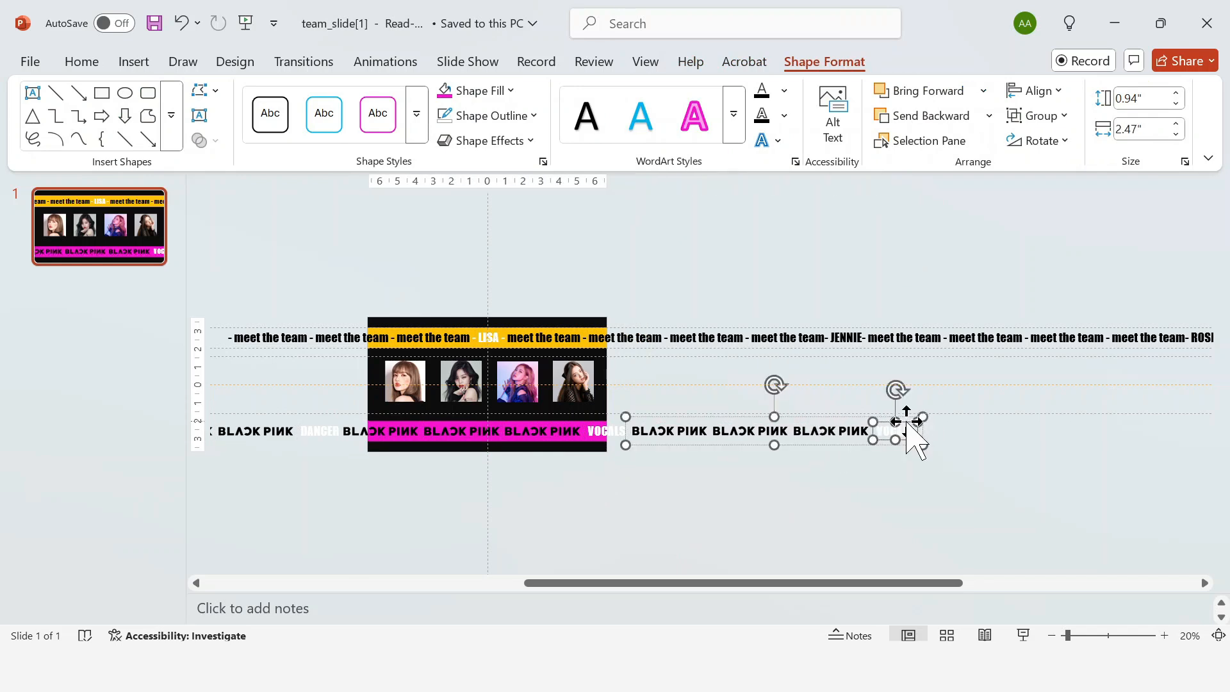
pyautogui.press('Delete')
# Step: Group the new set of three logos with all the other logo groups in the bottom row
pyautogui.moveTo(839, 583)
pyautogui.mouseDown()
pyautogui.moveTo(541, 593)
pyautogui.moveTo(854, 598)
pyautogui.mouseUp()
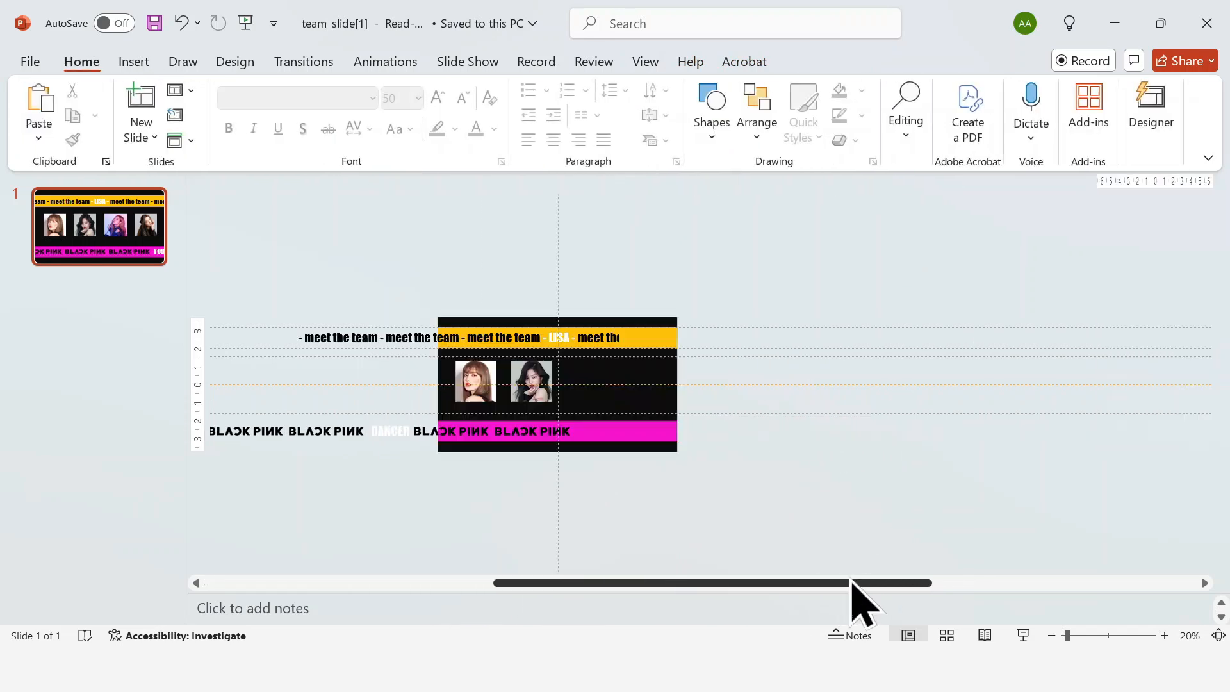
pyautogui.click(1052, 635)
pyautogui.click(865, 410)
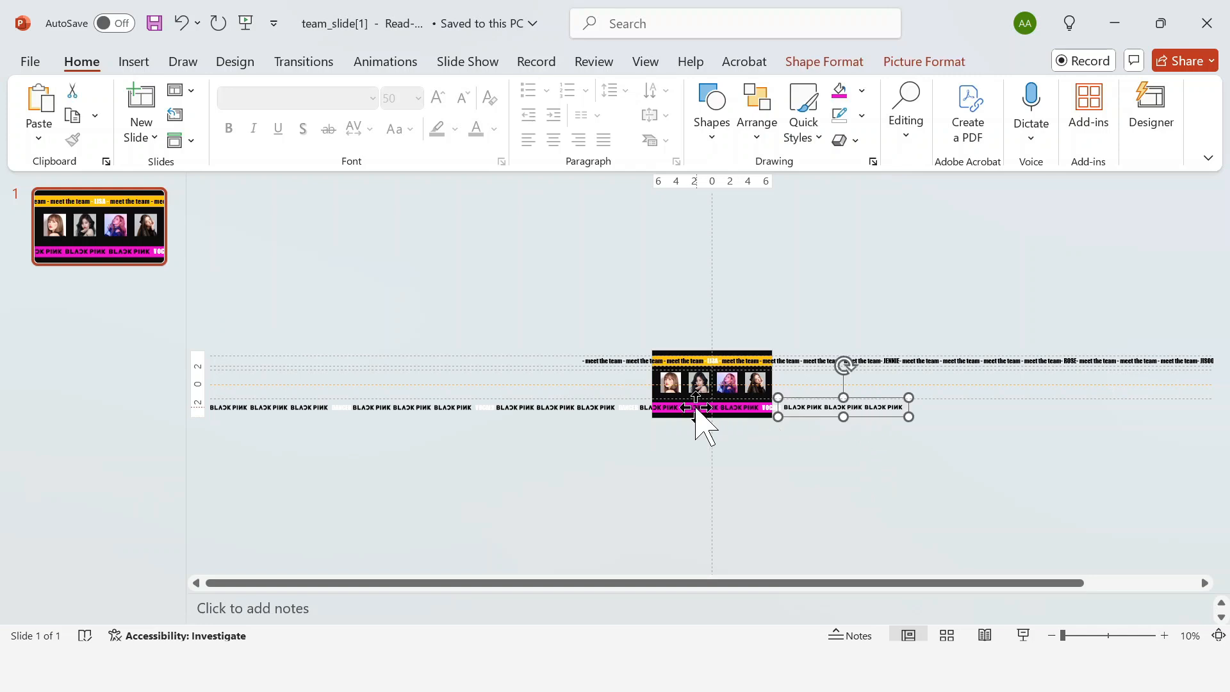
pyautogui.keyDown('shift'); pyautogui.click(601, 408); pyautogui.keyUp('shift')
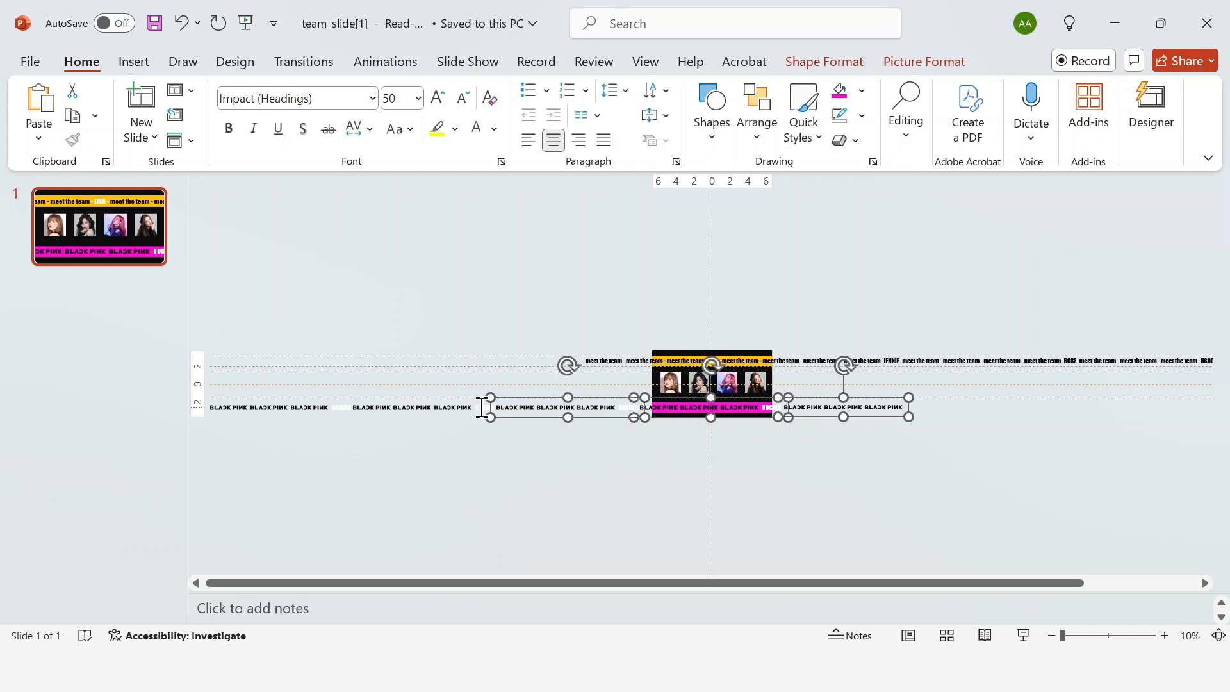
pyautogui.hotkey('ctrl', 'g')
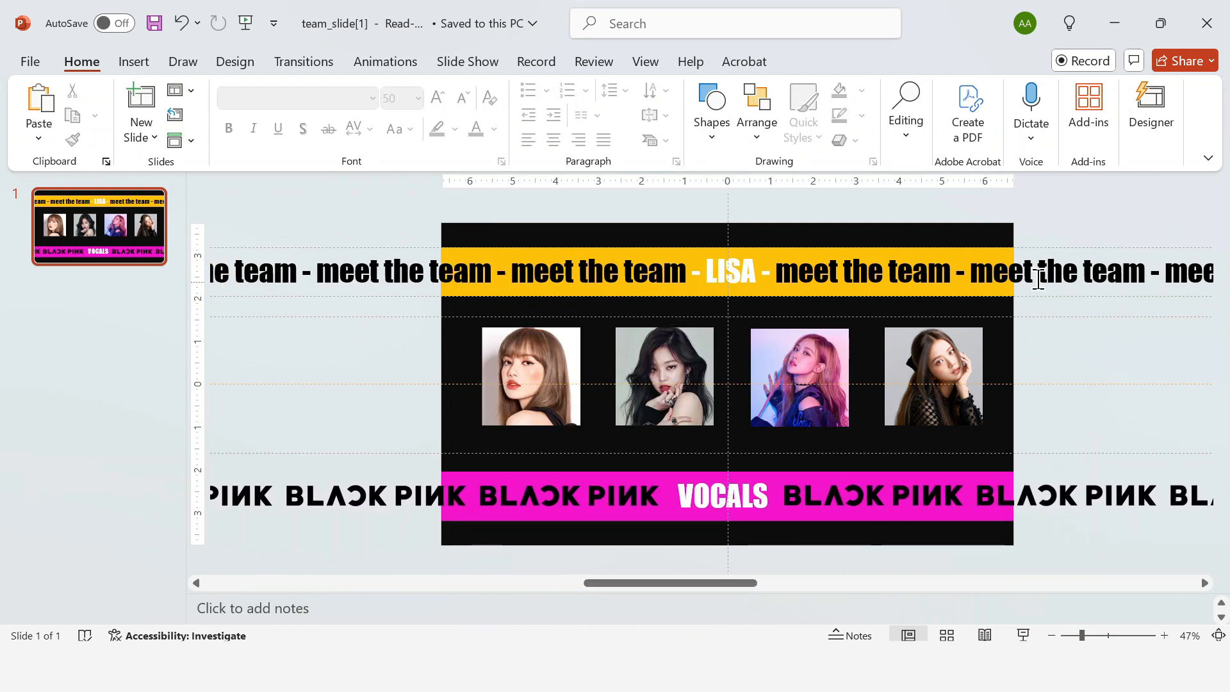
# Step: Move the yellow band's text left to JENNIE, put spaced hyphens around the name, and color the name and hyphens white
pyautogui.click(1065, 252)
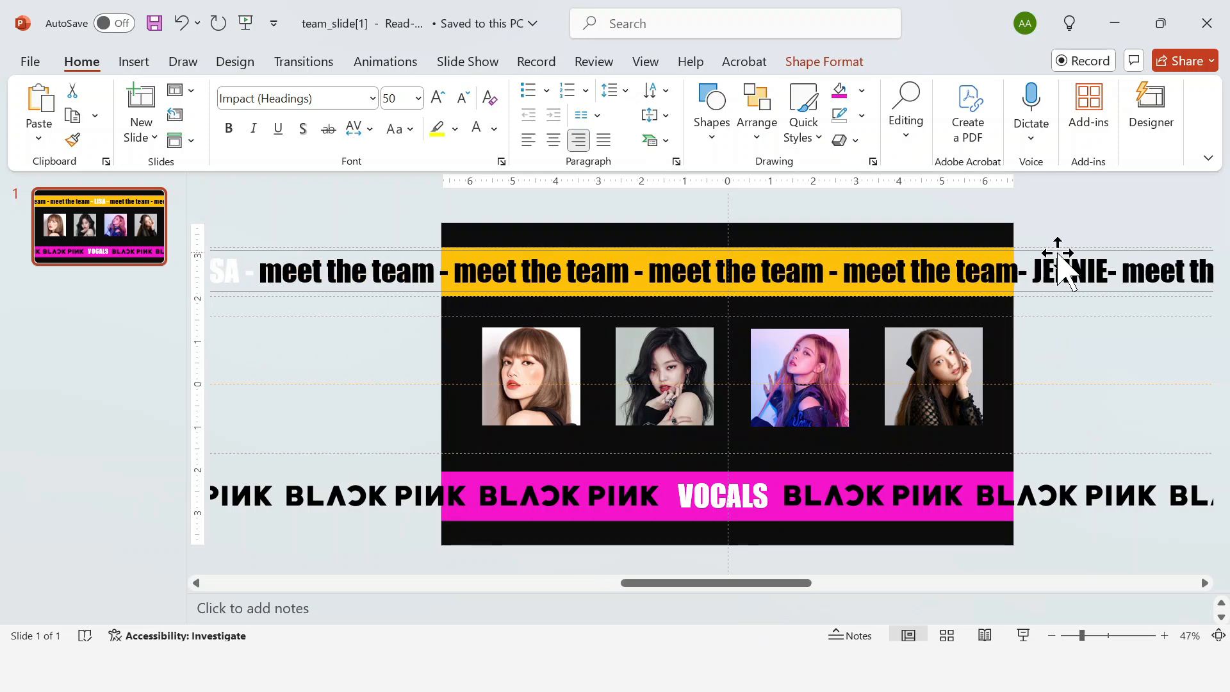
pyautogui.click(822, 269)
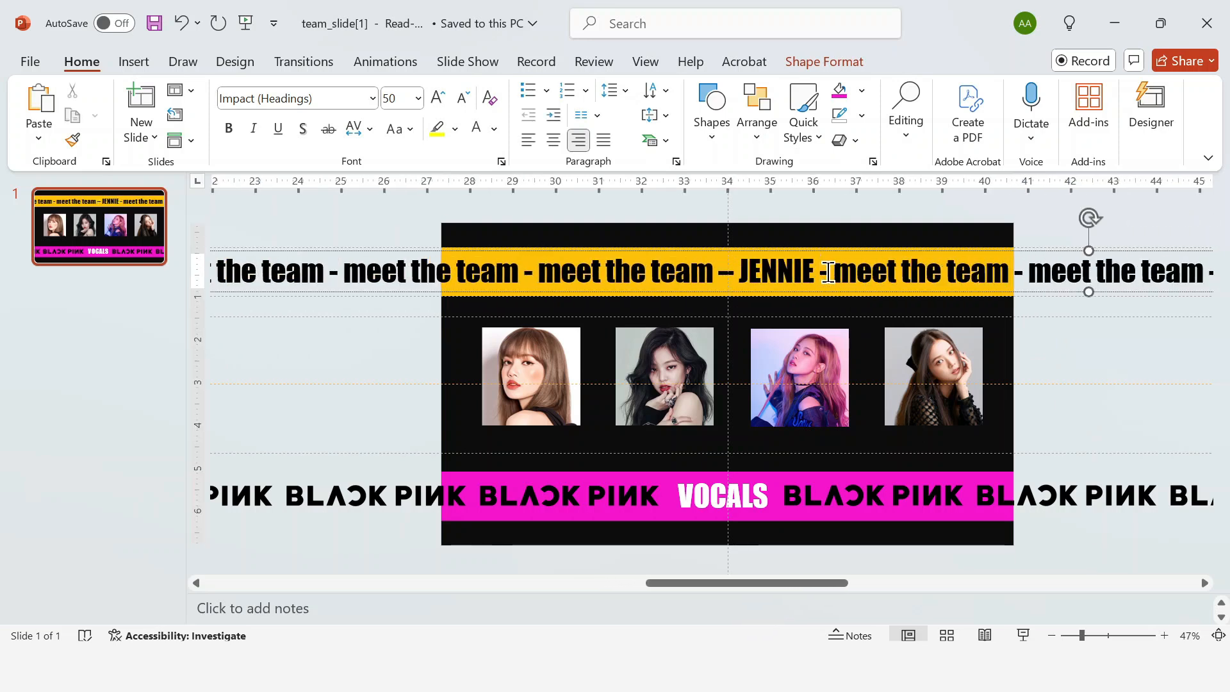
pyautogui.moveTo(830, 271); pyautogui.dragTo(719, 273)
pyautogui.click(907, 244)
pyautogui.click(747, 279)
pyautogui.press('BackSpace')
pyautogui.write('-')
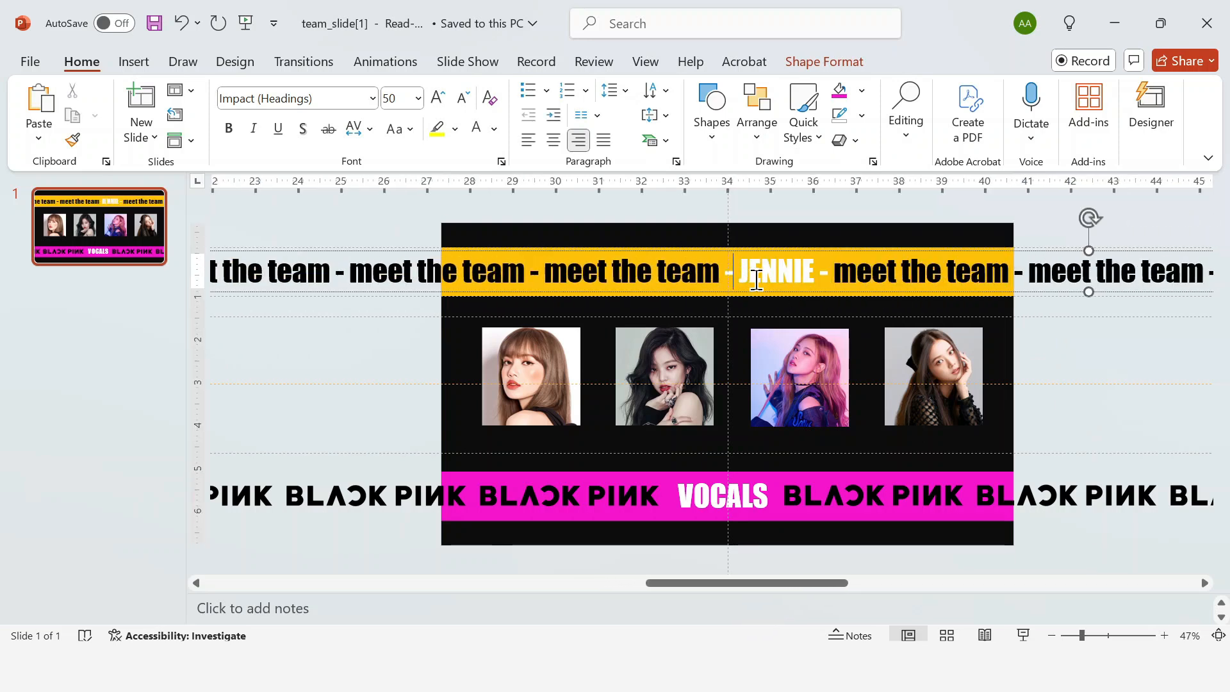
# Step: Move the yellow band's text further left until ROSE sits near the middle of the slide
pyautogui.click(1046, 254)
pyautogui.press('Left')
pyautogui.press('Left')
pyautogui.press('Left')
pyautogui.press('Left')
pyautogui.press('Left')
pyautogui.press('Left')
pyautogui.press('Left')
pyautogui.press('Left')
pyautogui.press('Left')
pyautogui.press('Left')
pyautogui.press('Left')
pyautogui.press('Left')
pyautogui.press('Left')
pyautogui.press('Left')
pyautogui.press('Left')
pyautogui.press('Left')
pyautogui.press('Left')
pyautogui.press('Left')
pyautogui.press('Left')
pyautogui.press('Left')
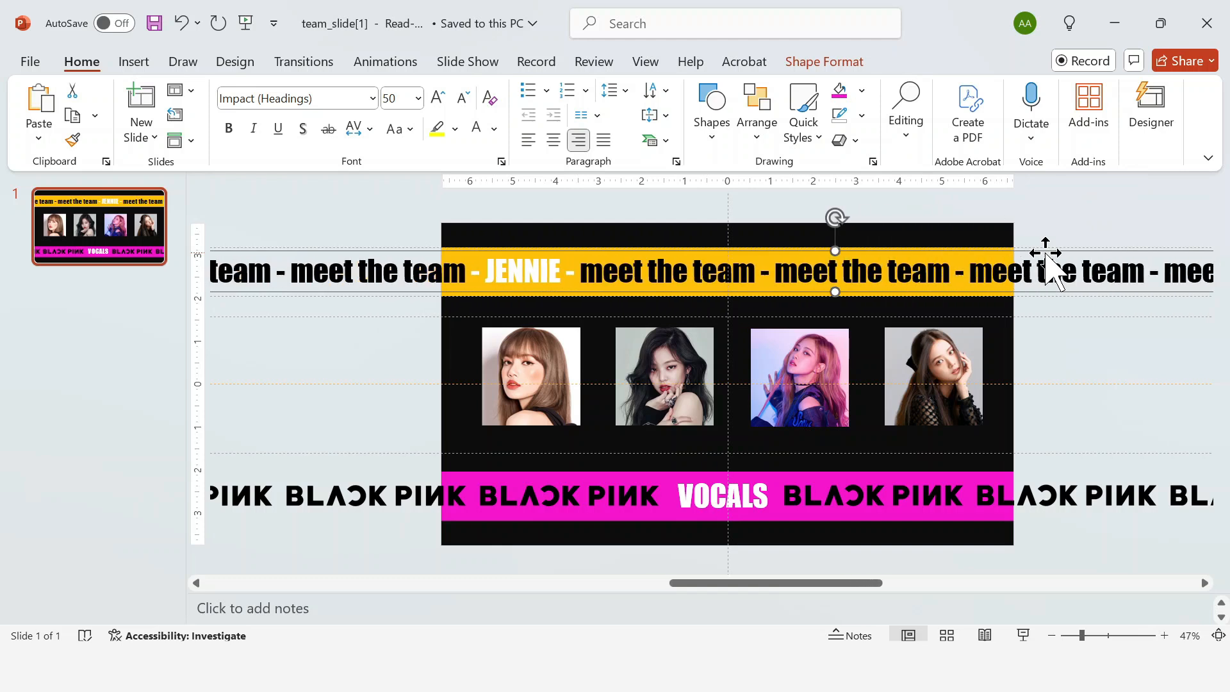
pyautogui.press('Left')
pyautogui.press('Left')
pyautogui.press('Left')
pyautogui.press('Left')
pyautogui.press('Left')
pyautogui.press('Left')
pyautogui.press('Left')
pyautogui.press('Left')
pyautogui.press('Left')
pyautogui.press('Left')
pyautogui.press('Left')
pyautogui.press('Left')
pyautogui.press('Left')
pyautogui.press('Left')
pyautogui.press('Left')
pyautogui.press('Left')
pyautogui.press('Left')
pyautogui.press('Left')
pyautogui.press('Left')
pyautogui.press('Left')
# Step: Put spaced hyphens around ROSE in the yellow band and color the name and its hyphens white
pyautogui.click(710, 278)
pyautogui.click(781, 275)
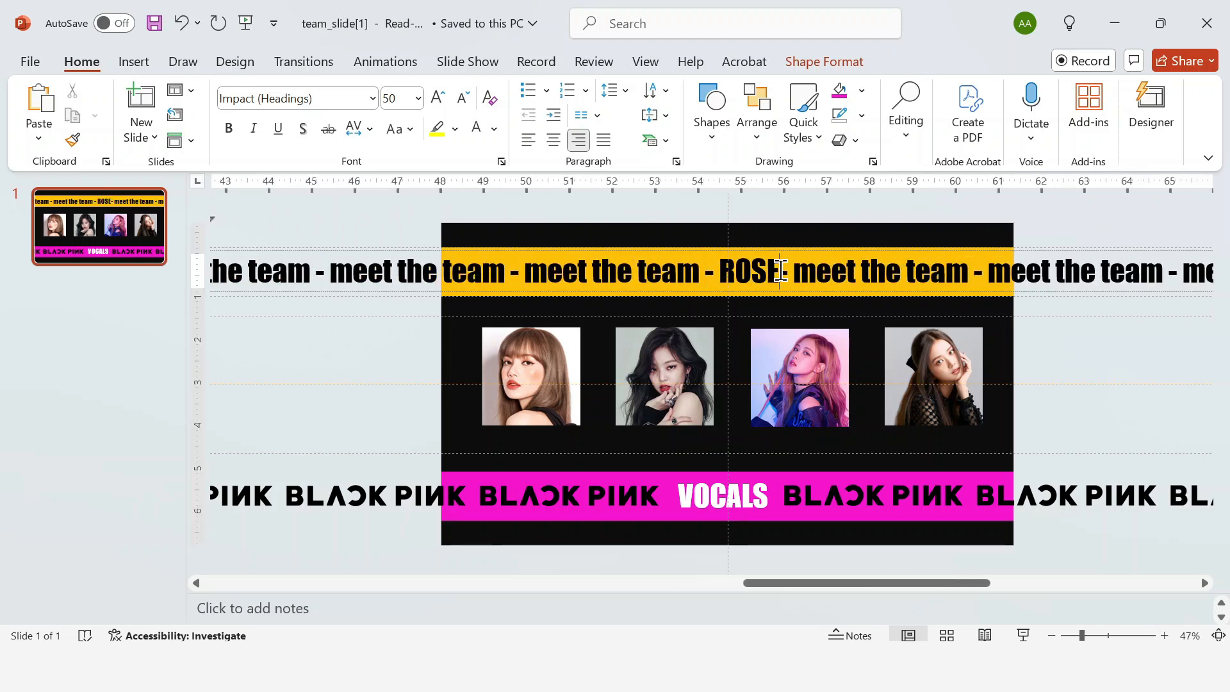
pyautogui.moveTo(792, 276); pyautogui.dragTo(708, 280)
pyautogui.click(893, 248)
pyautogui.click(710, 279)
pyautogui.press('BackSpace')
pyautogui.write('-')
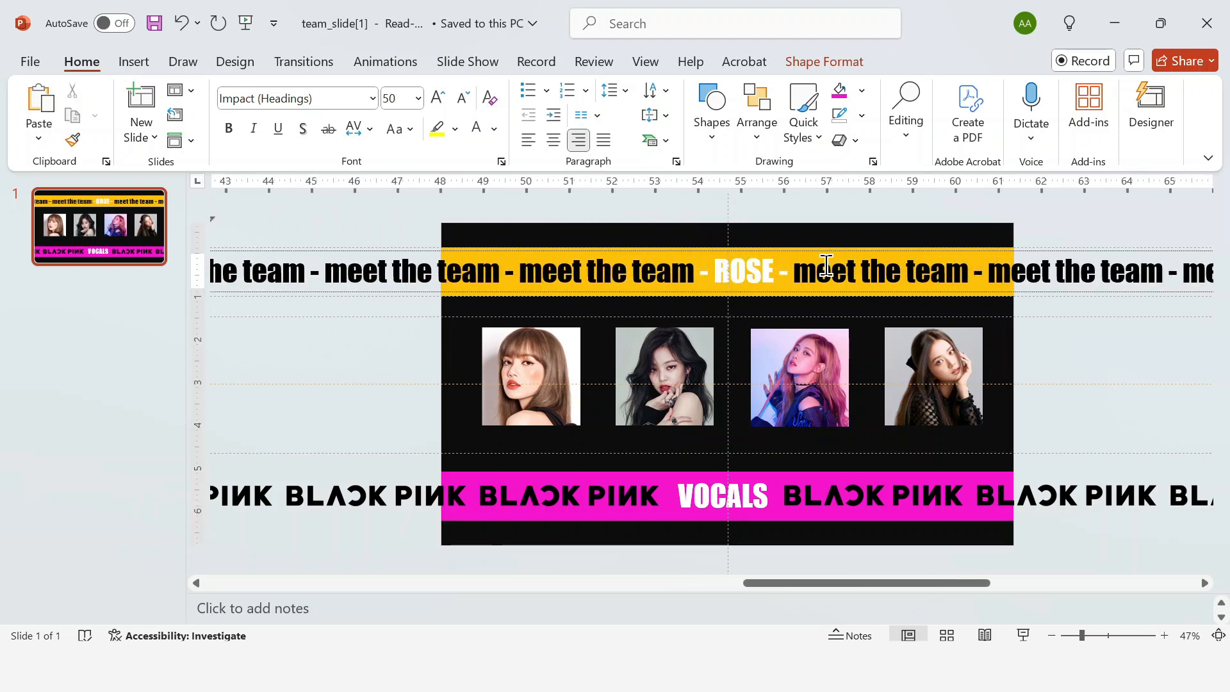
# Step: Move the yellow band's text further left until JISOO sits near the middle of the slide
pyautogui.click(1038, 253)
pyautogui.press('Left')
pyautogui.press('Left')
pyautogui.press('Left')
pyautogui.press('Left')
pyautogui.press('Left')
pyautogui.press('Left')
pyautogui.press('Left')
pyautogui.press('Left')
pyautogui.press('Left')
pyautogui.press('Left')
pyautogui.press('Left')
pyautogui.press('Left')
pyautogui.press('Left')
pyautogui.press('Left')
pyautogui.press('Left')
pyautogui.press('Left')
pyautogui.press('Left')
pyautogui.press('Left')
pyautogui.press('Left')
pyautogui.press('Left')
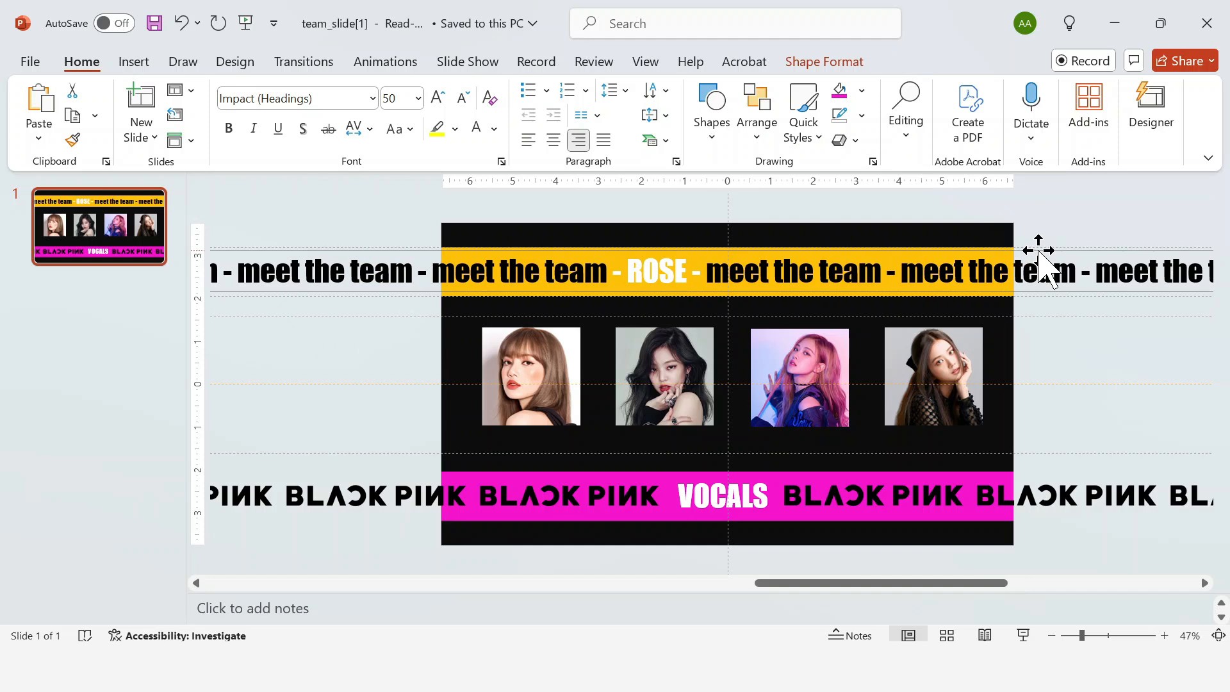
pyautogui.press('Left')
pyautogui.press('Left')
pyautogui.press('Left')
pyautogui.press('Left')
pyautogui.press('Left')
pyautogui.press('Left')
pyautogui.press('Left')
pyautogui.press('Left')
pyautogui.press('Left')
pyautogui.press('Left')
pyautogui.press('Left')
pyautogui.press('Left')
pyautogui.press('Left')
pyautogui.press('Left')
pyautogui.press('Left')
pyautogui.press('Left')
pyautogui.press('Left')
pyautogui.press('Left')
pyautogui.press('Left')
pyautogui.press('Left')
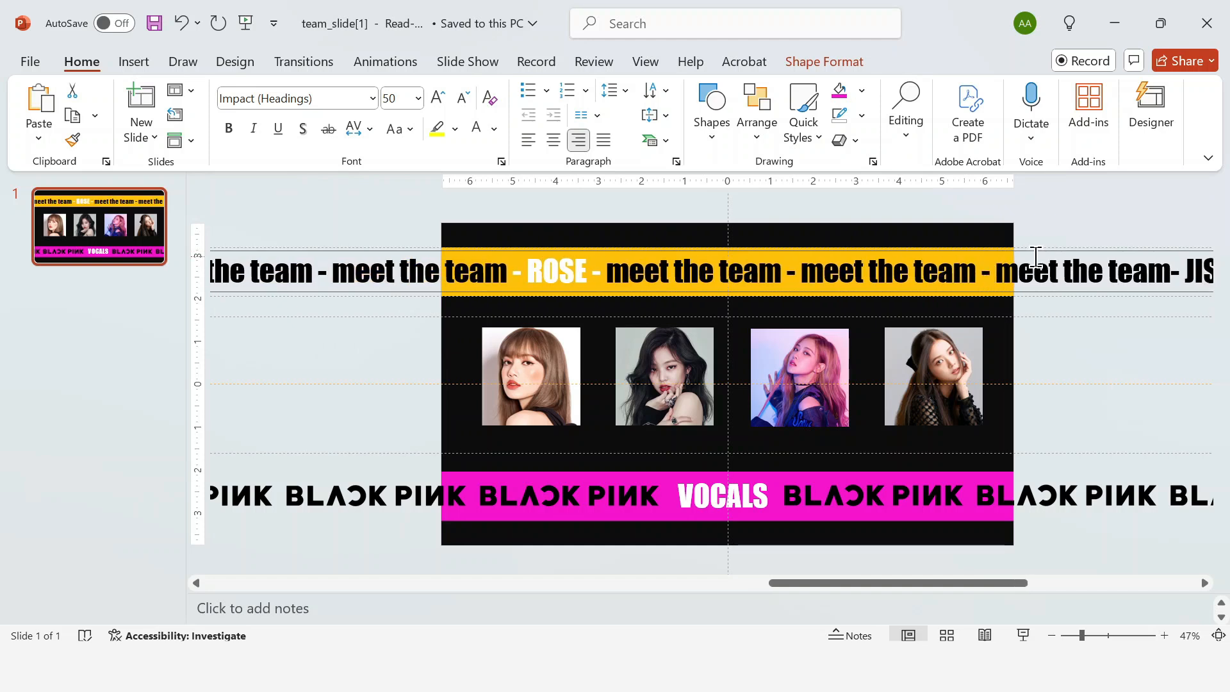
# Step: Put spaced hyphens around JISOO in the yellow band and color the name and its hyphens white
pyautogui.click(678, 269)
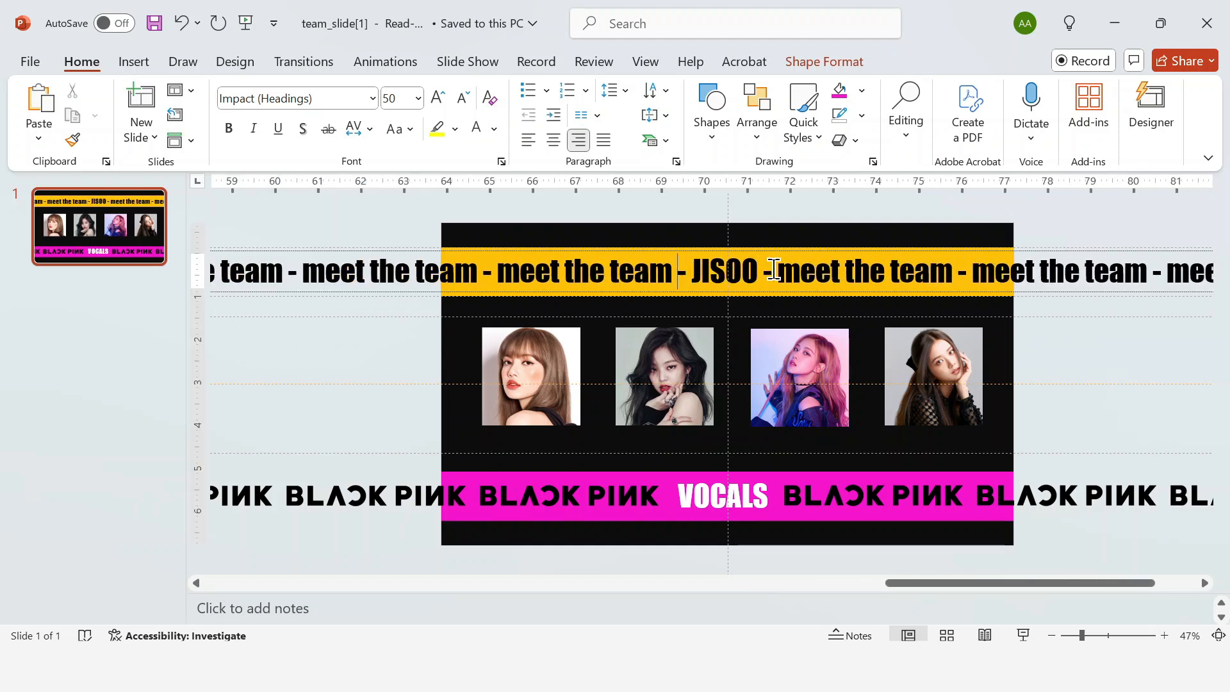
pyautogui.moveTo(777, 270); pyautogui.dragTo(678, 269)
pyautogui.click(1061, 250)
# Step: Move the yellow band's text back right until LISA sits at the horizontal center of the slide
pyautogui.scroll(-1, 367, 273)
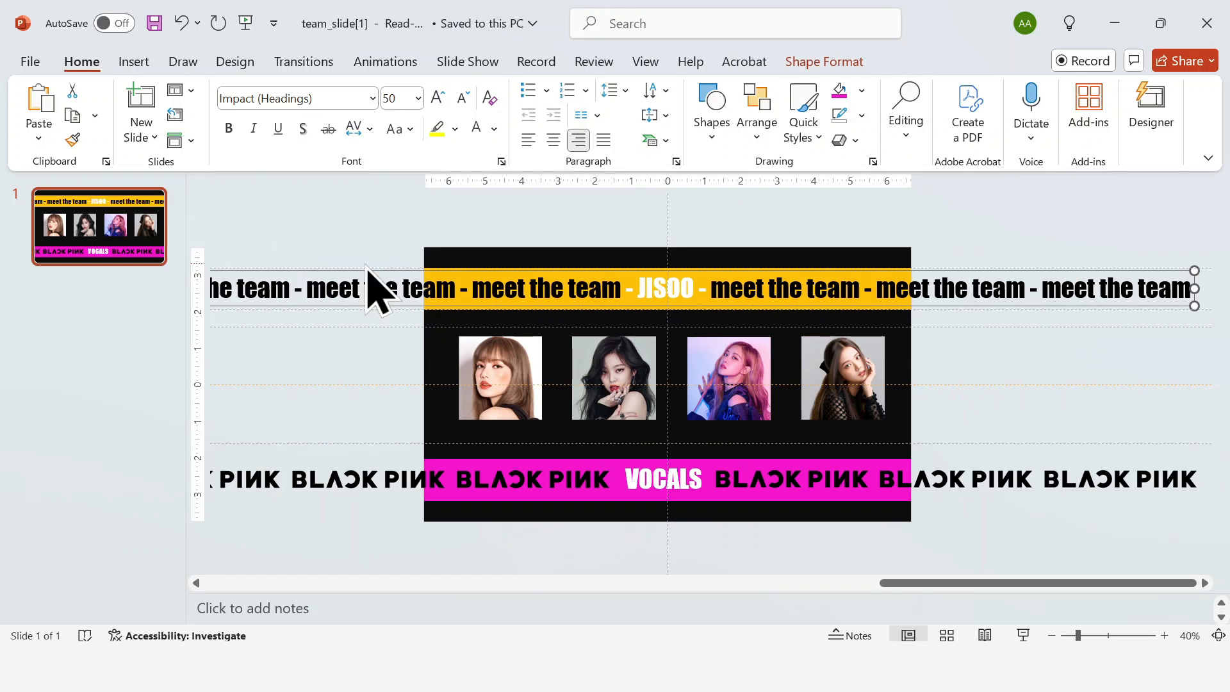
pyautogui.press('Right')
pyautogui.press('Right')
pyautogui.press('Right')
pyautogui.press('Right')
pyautogui.press('Right')
pyautogui.press('Right')
pyautogui.press('Right')
pyautogui.press('Right')
pyautogui.press('Right')
pyautogui.press('Right')
pyautogui.press('Right')
pyautogui.press('Right')
pyautogui.press('Right')
pyautogui.press('Right')
pyautogui.press('Right')
pyautogui.press('Right')
pyautogui.press('Right')
pyautogui.press('Right')
pyautogui.press('Right')
pyautogui.press('Right')
pyautogui.press('Right')
pyautogui.press('Right')
pyautogui.press('Right')
pyautogui.press('Right')
pyautogui.press('Right')
pyautogui.press('Right')
pyautogui.press('Right')
pyautogui.press('Right')
pyautogui.press('Right')
pyautogui.press('Right')
pyautogui.press('Right')
pyautogui.press('Right')
pyautogui.press('Right')
pyautogui.press('Right')
pyautogui.press('Right')
pyautogui.press('Right')
pyautogui.press('Right')
pyautogui.press('Right')
pyautogui.press('Right')
pyautogui.press('Right')
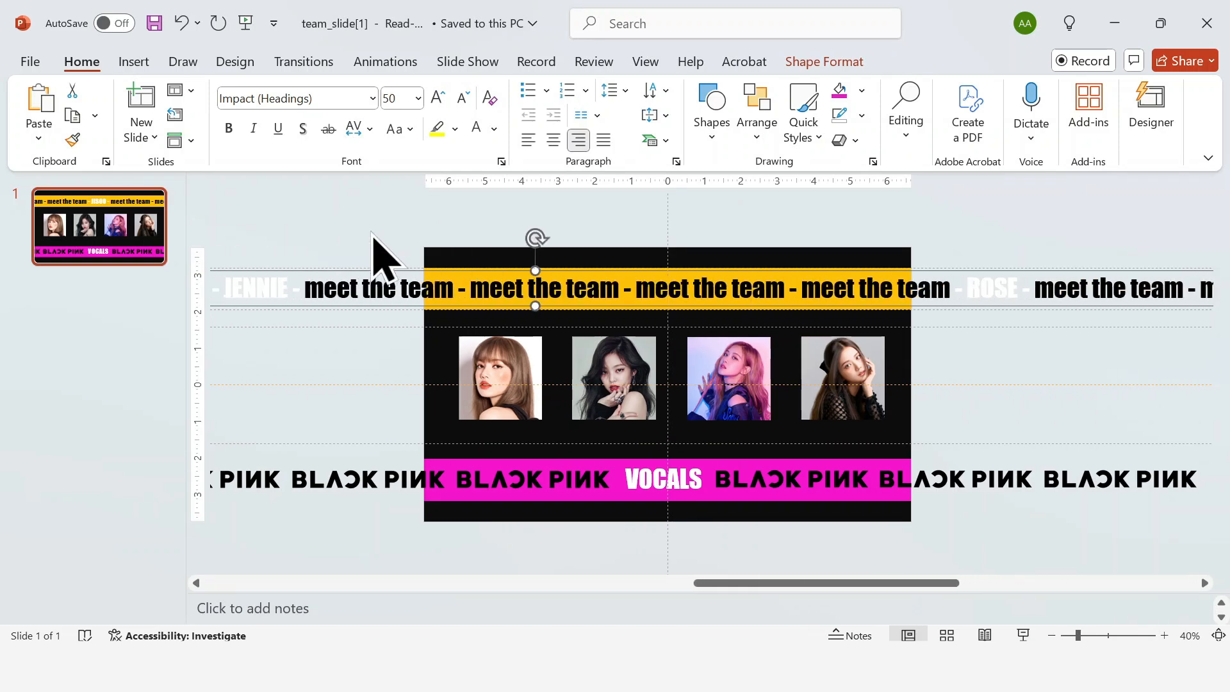
pyautogui.press('Right')
pyautogui.press('Right')
pyautogui.press('Right')
pyautogui.press('Right')
pyautogui.press('Right')
pyautogui.press('Right')
pyautogui.press('Right')
pyautogui.press('Right')
pyautogui.press('Right')
pyautogui.press('Right')
pyautogui.press('Right')
pyautogui.press('Right')
pyautogui.press('Right')
pyautogui.press('Right')
pyautogui.press('Right')
pyautogui.press('Right')
pyautogui.press('Right')
pyautogui.press('Right')
pyautogui.press('Right')
pyautogui.press('Right')
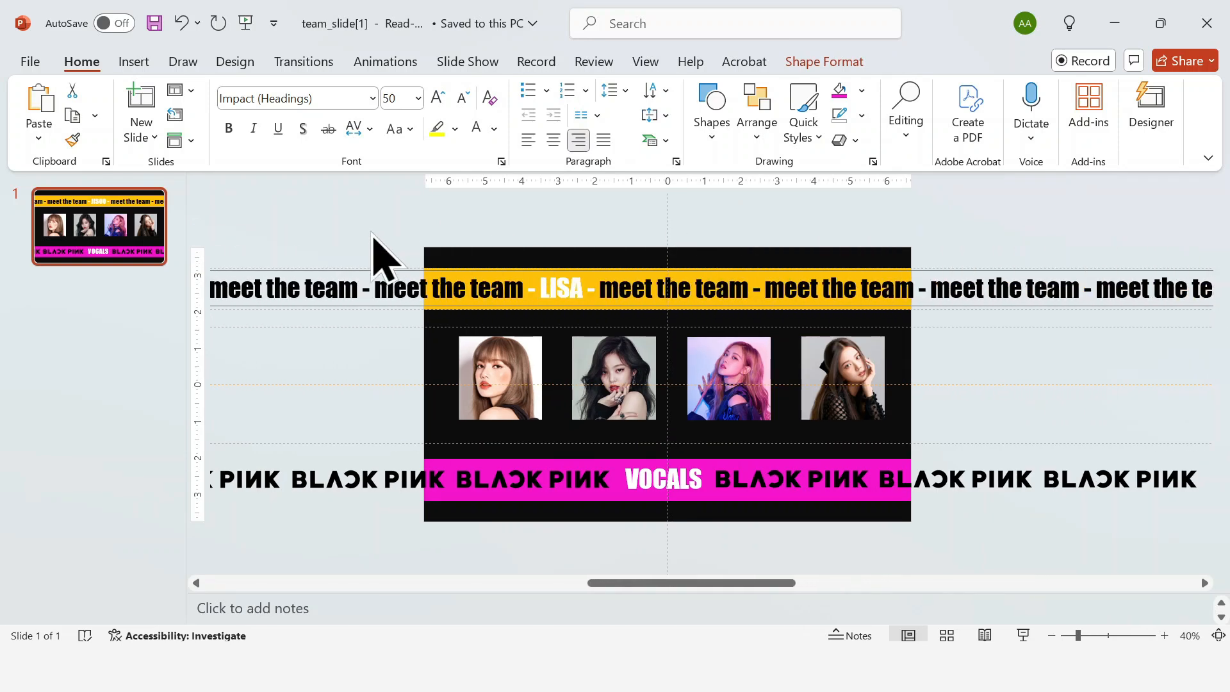
pyautogui.click(952, 250)
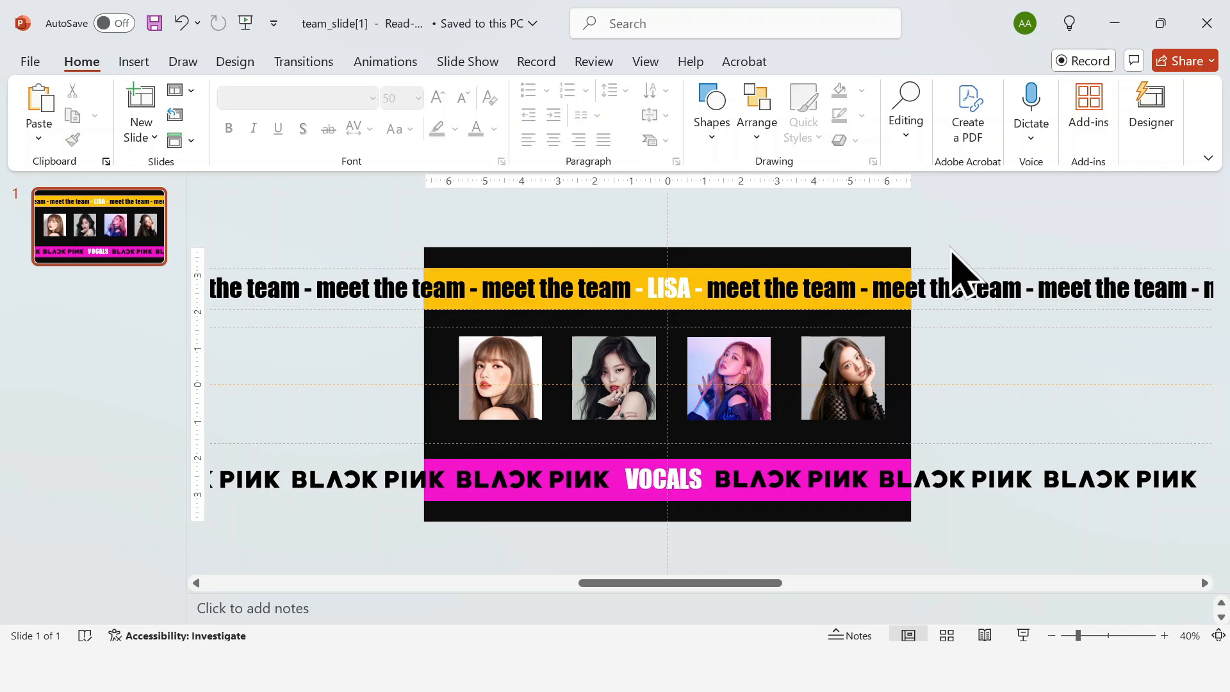
# Step: Crop all four member photos to the oval shape so that they become circles
pyautogui.click(813, 415)
pyautogui.keyDown('shift'); pyautogui.click(738, 390); pyautogui.keyUp('shift')
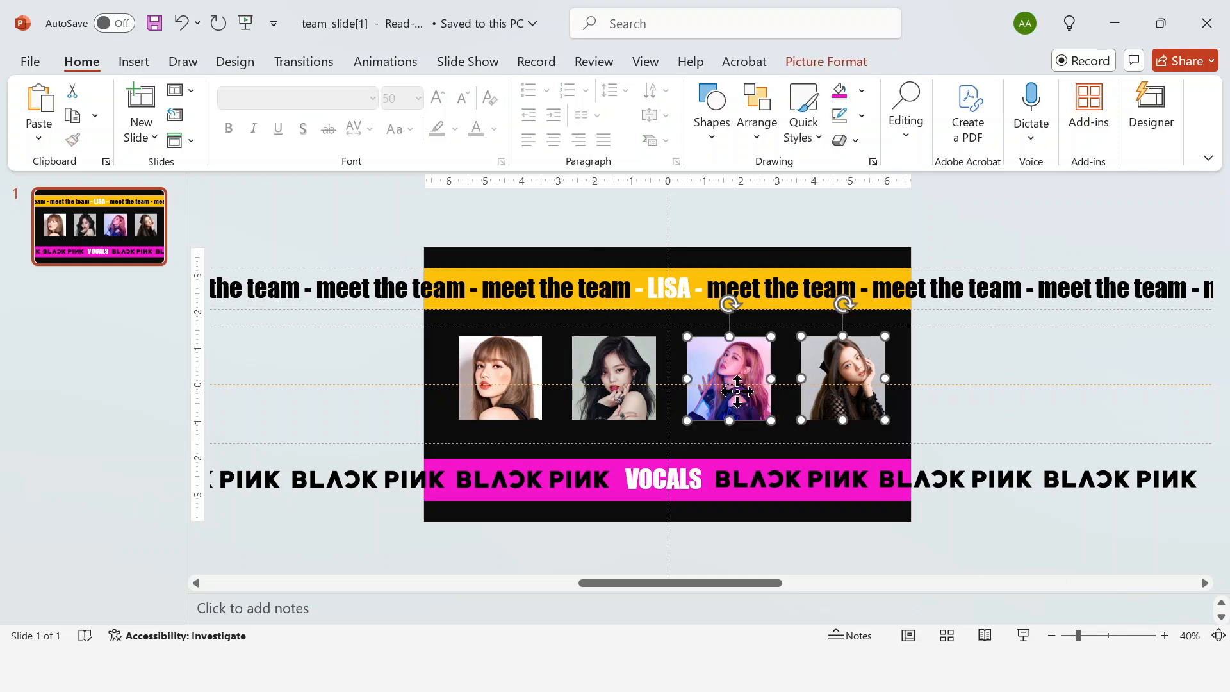
pyautogui.keyDown('shift'); pyautogui.click(515, 383); pyautogui.keyUp('shift')
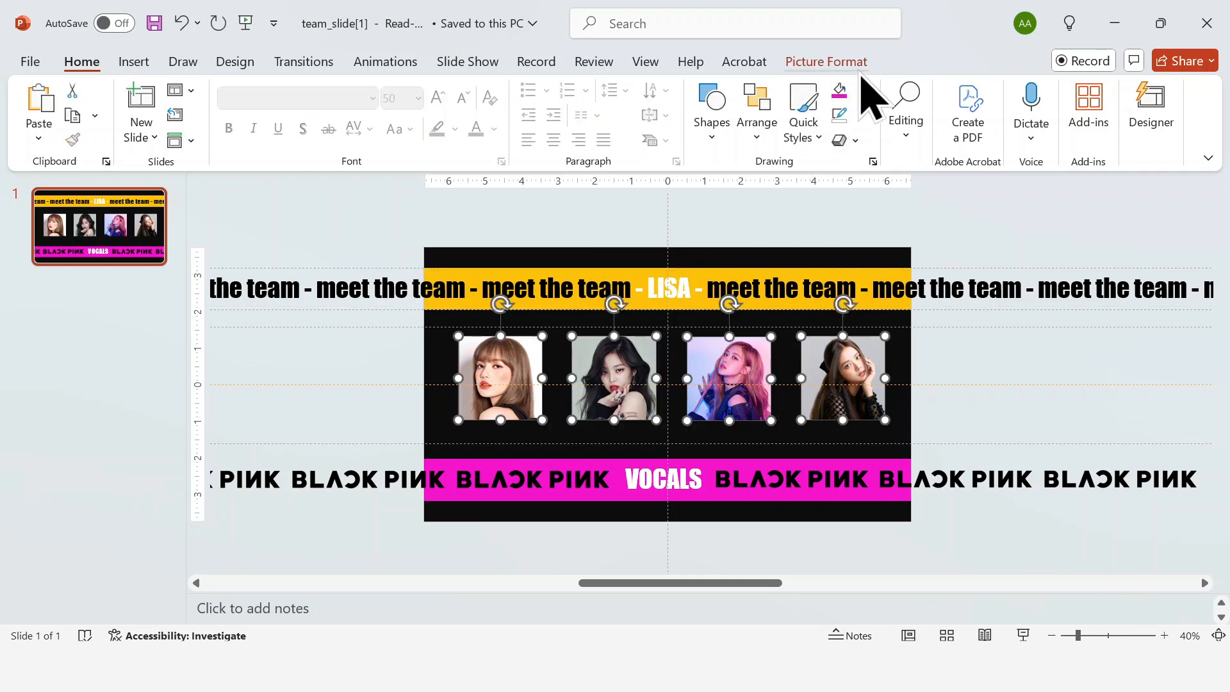
pyautogui.click(825, 62)
pyautogui.click(1029, 136)
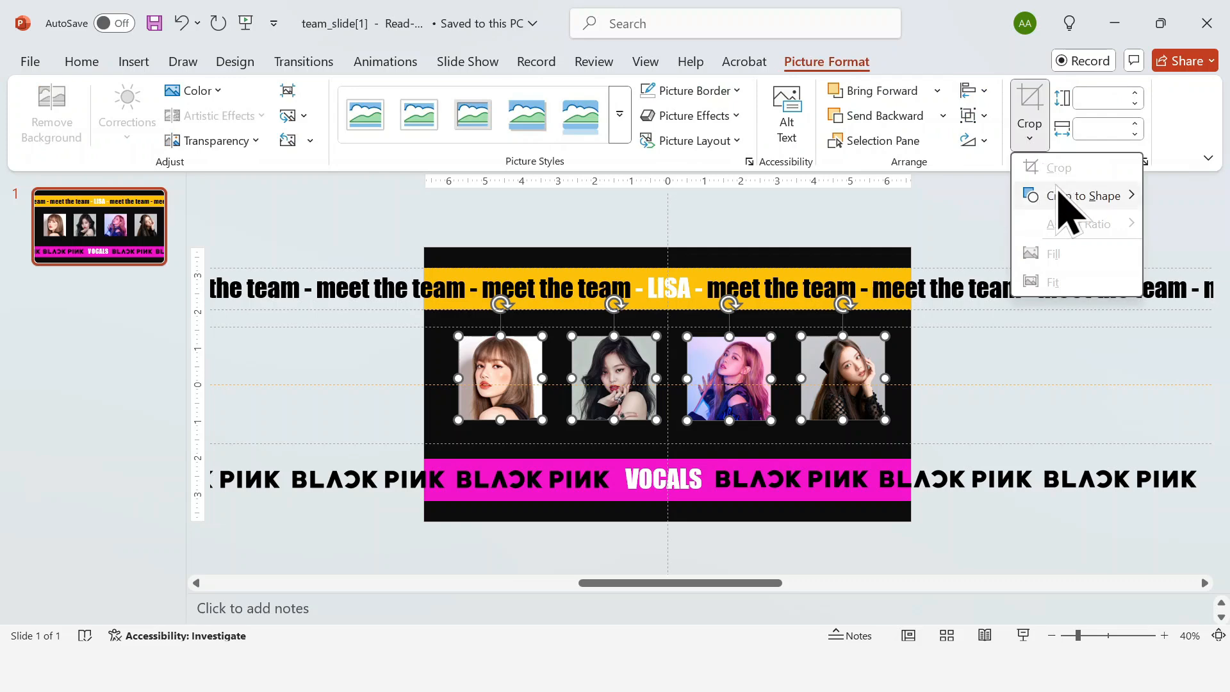
pyautogui.moveTo(1056, 193)
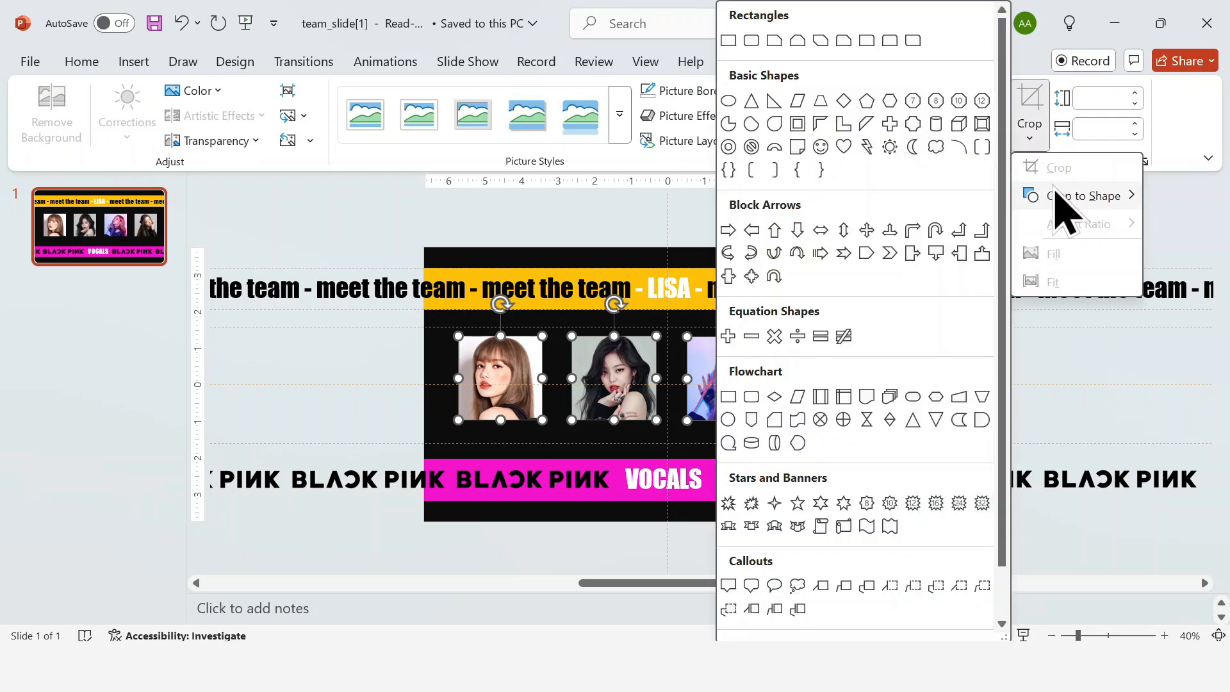
pyautogui.click(733, 102)
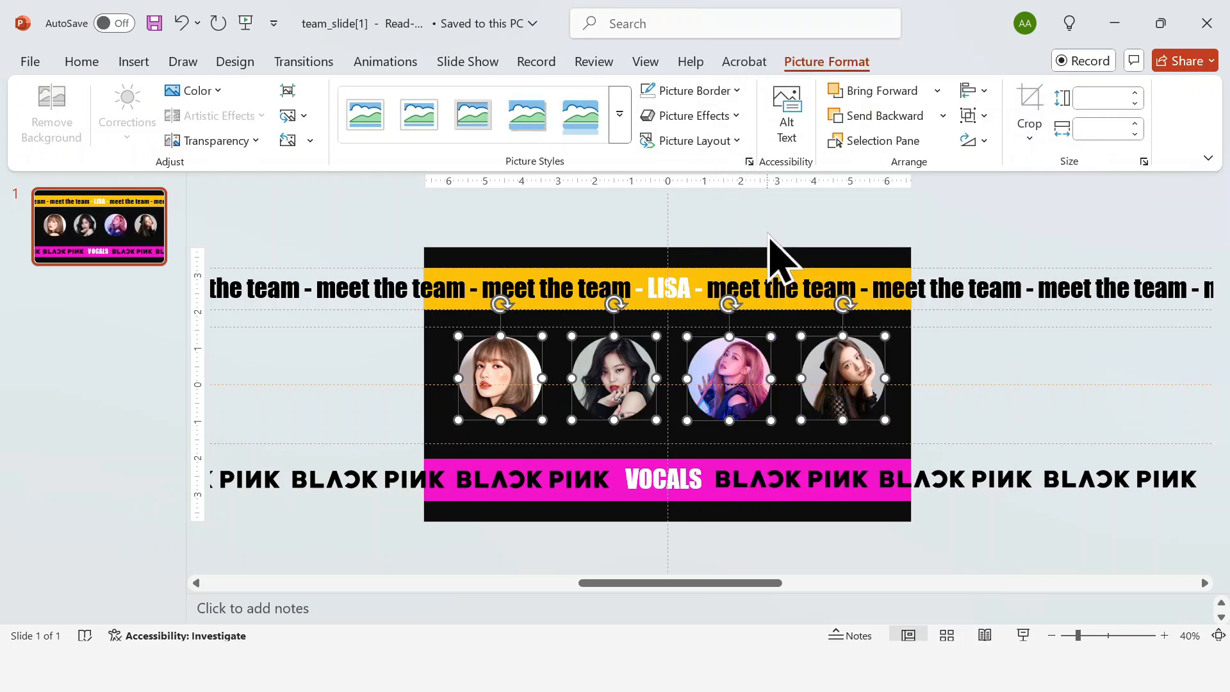
pyautogui.click(779, 246)
# Step: Draw a circle about 2.26" in diameter just off the slide's right edge, level with the member photos
pyautogui.click(711, 128)
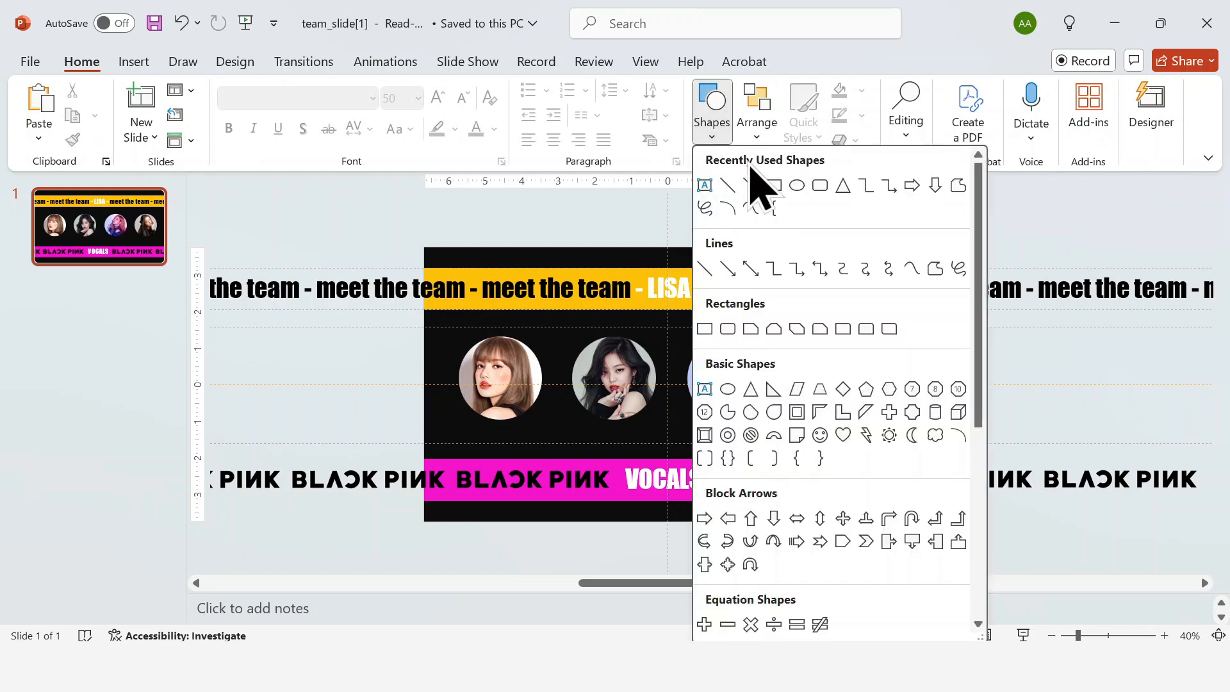
pyautogui.click(799, 186)
pyautogui.moveTo(932, 340); pyautogui.dragTo(1013, 420)
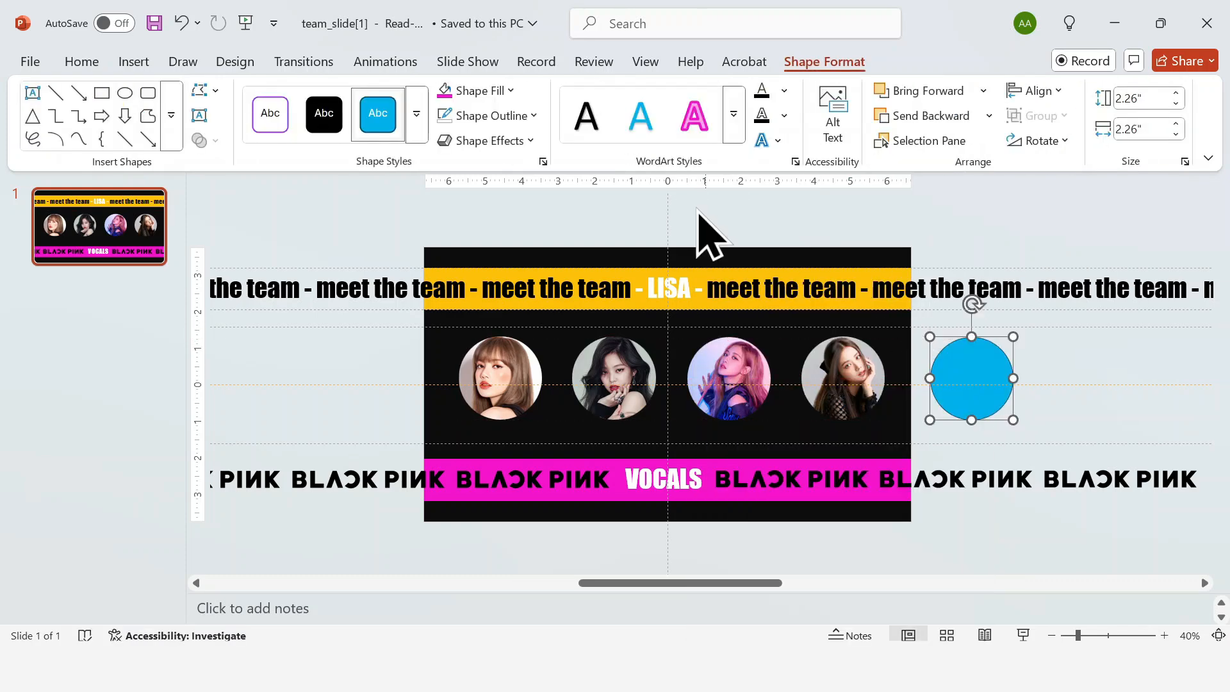
# Step: Remove the new circle's fill and give it a pink theme-color outline
pyautogui.click(477, 91)
pyautogui.click(484, 412)
pyautogui.click(509, 117)
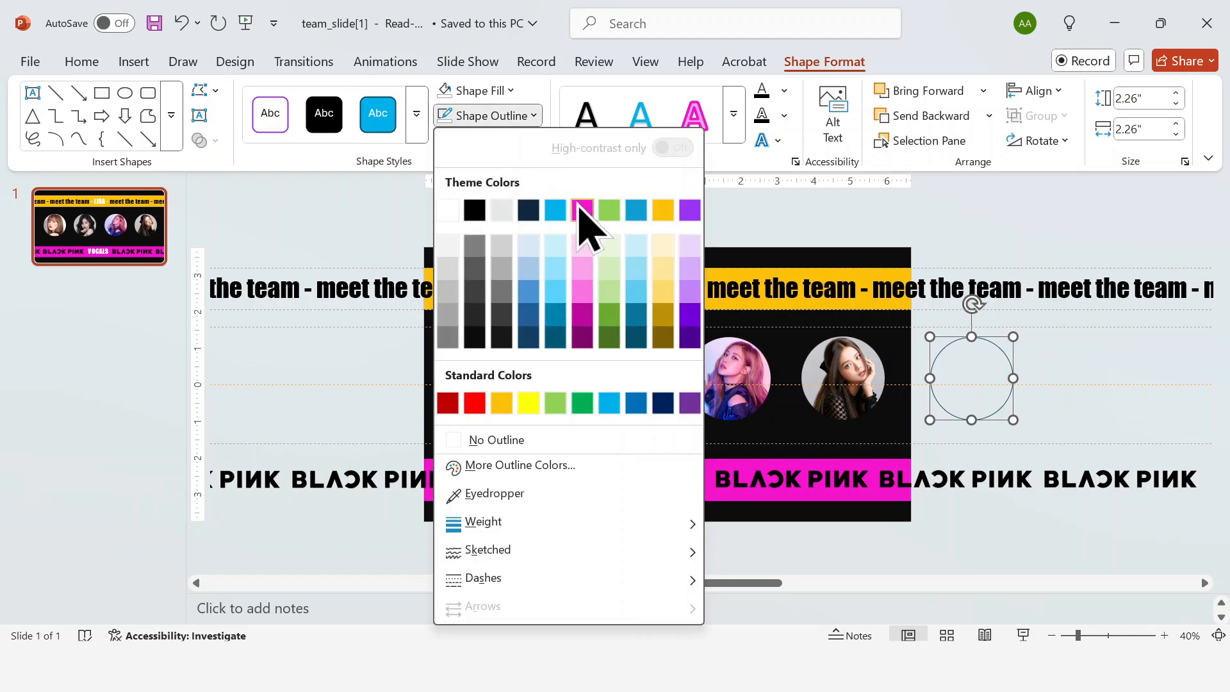
pyautogui.click(579, 212)
# Step: Place a copy of the pink circle off the slide's left edge and shift the original circle further right, level with the photos
pyautogui.moveTo(1016, 377); pyautogui.dragTo(708, 367)
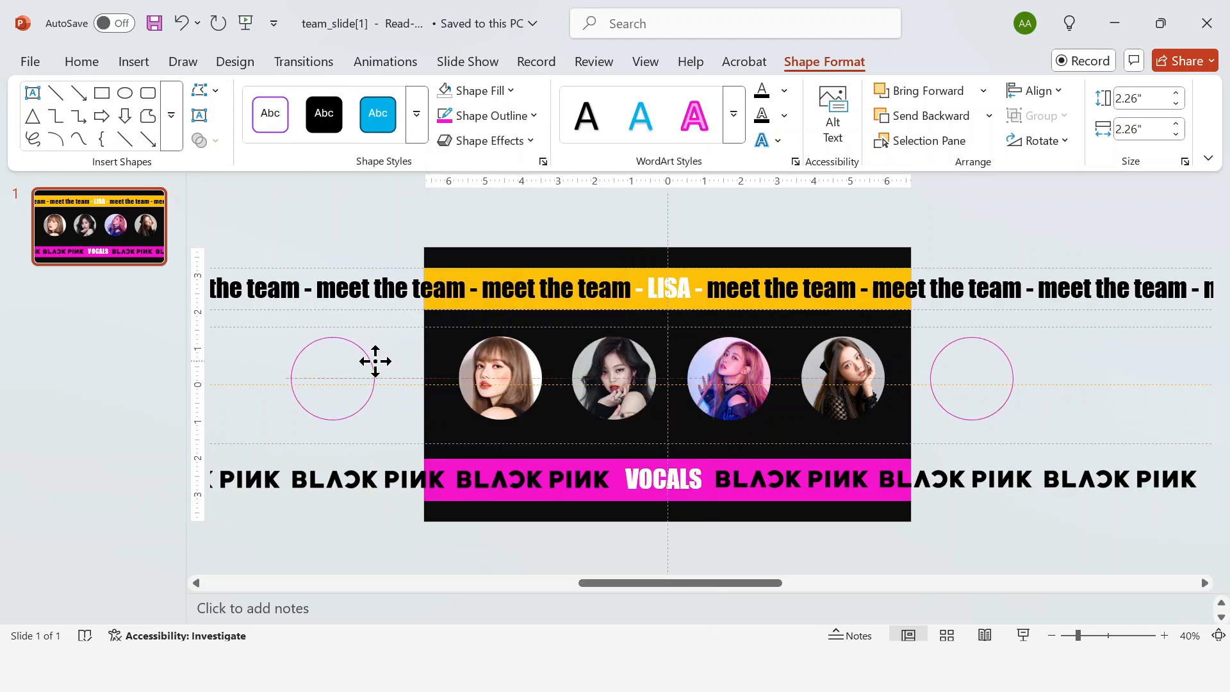
pyautogui.moveTo(972, 418); pyautogui.dragTo(1002, 417)
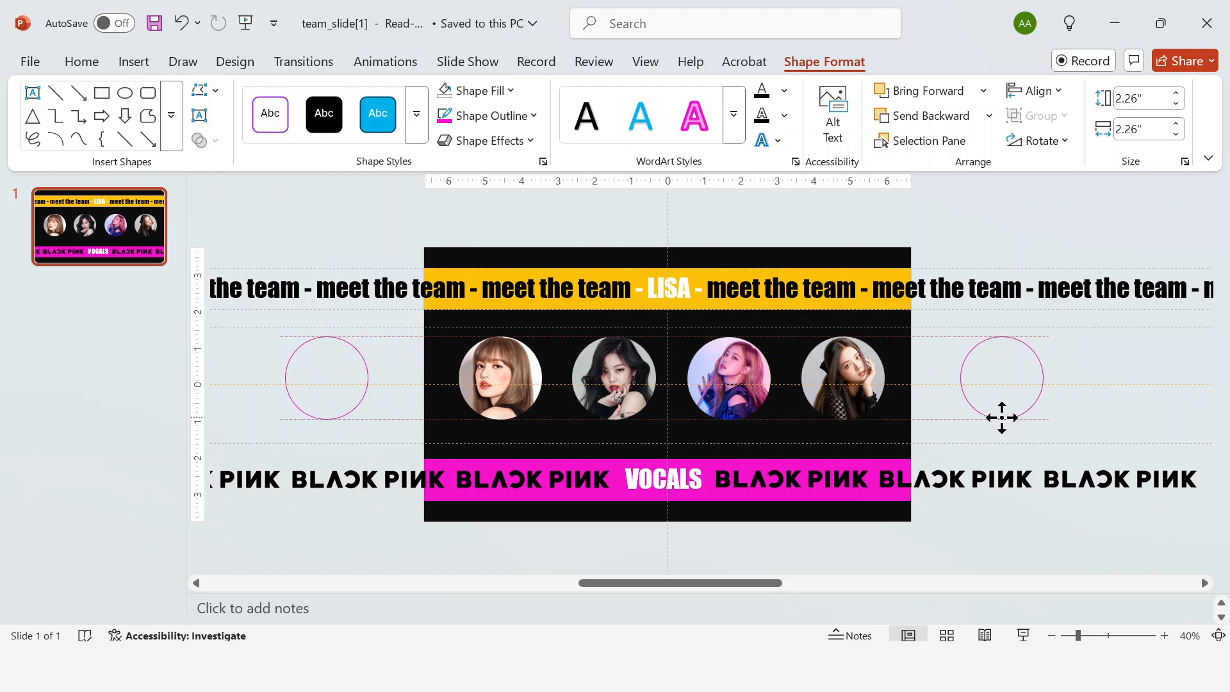
pyautogui.click(1113, 452)
# Step: Align the four photos and both outlined circles to their middle and distribute all six horizontally
pyautogui.moveTo(1109, 427); pyautogui.dragTo(233, 314)
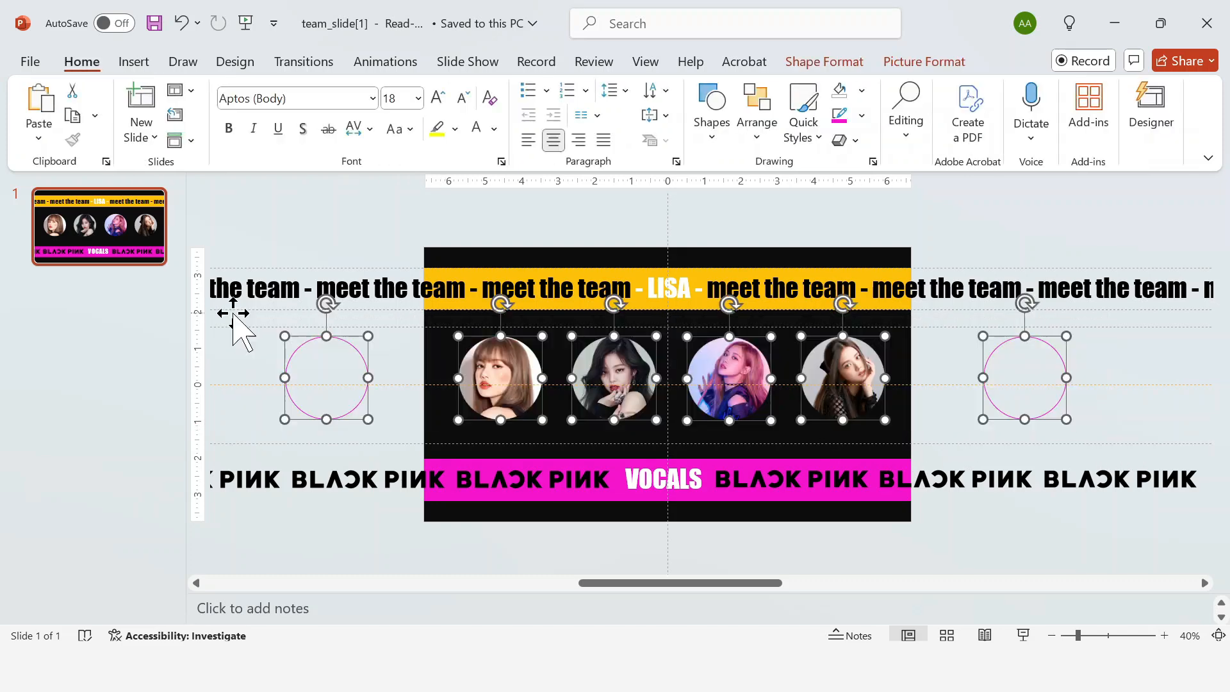
pyautogui.click(801, 64)
pyautogui.click(1037, 90)
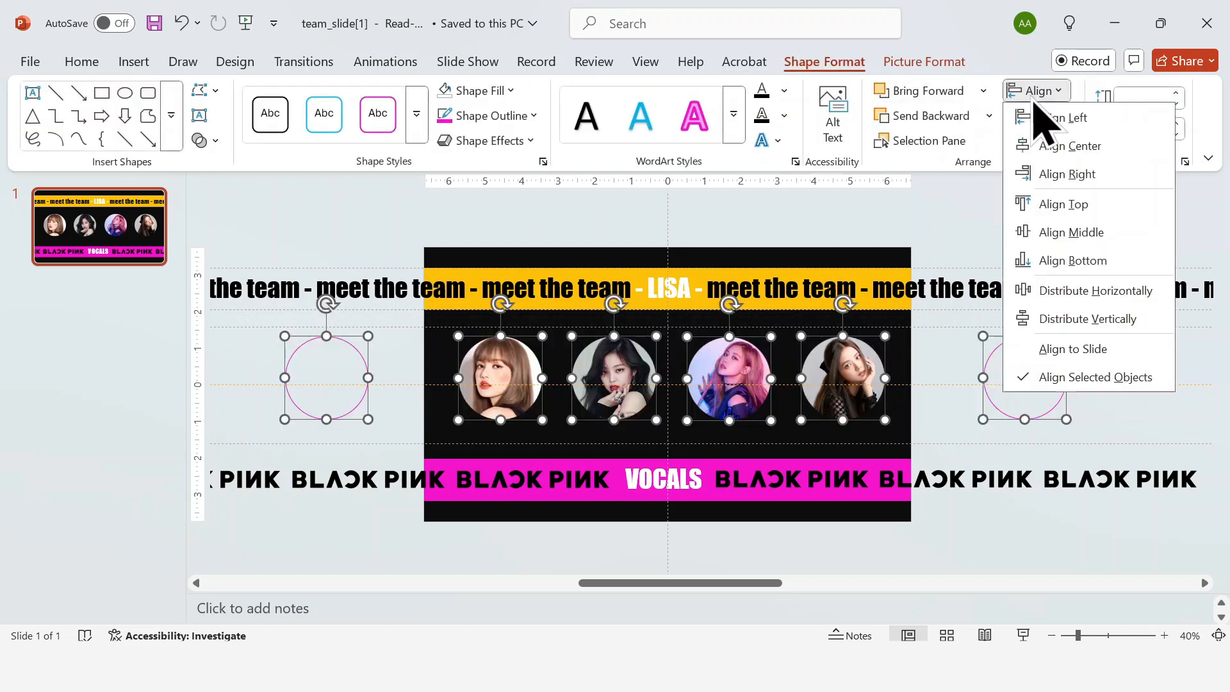
pyautogui.click(1048, 224)
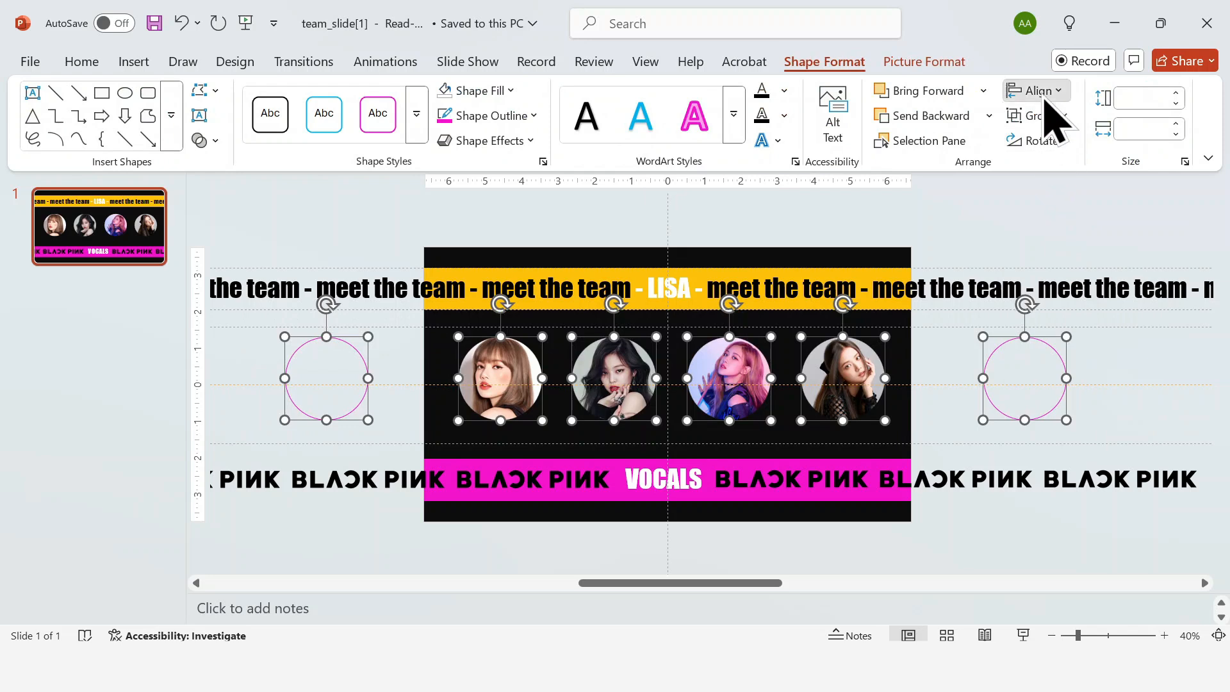
pyautogui.click(1044, 93)
pyautogui.click(1046, 289)
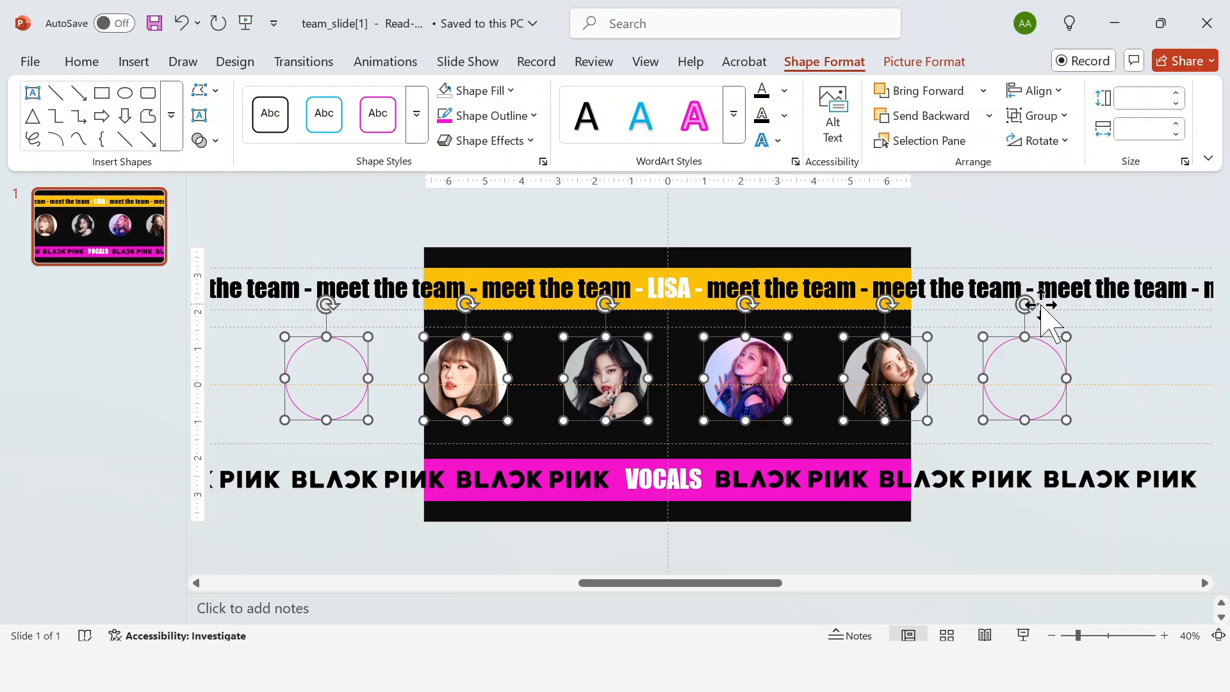
# Step: Nudge the row of photos and circles down until it is centered on the slide's horizontal guide
pyautogui.hotkey('ctrl', 'Down')
pyautogui.hotkey('ctrl', 'Down')
pyautogui.hotkey('ctrl', 'Down')
pyautogui.hotkey('ctrl', 'Down')
pyautogui.hotkey('ctrl', 'Down')
pyautogui.hotkey('ctrl', 'Down')
pyautogui.hotkey('ctrl', 'Down')
pyautogui.hotkey('ctrl', 'Down')
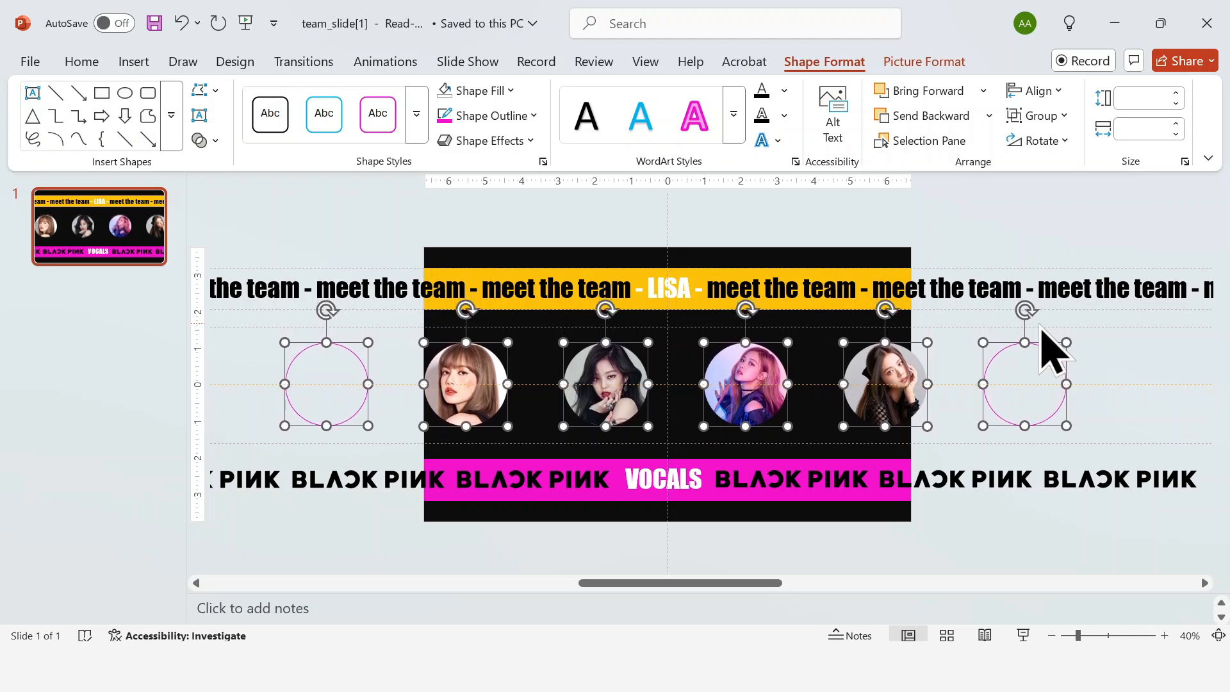
# Step: Shift the row of photos and outlined circles right until the first photo, LISA's, is centered on the slide
pyautogui.press('Right')
pyautogui.press('Right')
pyautogui.press('Right')
pyautogui.press('Right')
pyautogui.press('Right')
pyautogui.press('Right')
pyautogui.press('Right')
pyautogui.press('Right')
pyautogui.press('Right')
pyautogui.press('Right')
pyautogui.press('Right')
pyautogui.press('Right')
pyautogui.press('Right')
pyautogui.press('Right')
pyautogui.press('Right')
pyautogui.press('Right')
pyautogui.press('Right')
pyautogui.press('Right')
pyautogui.press('Right')
pyautogui.press('Right')
pyautogui.press('Right')
pyautogui.press('Right')
pyautogui.press('Right')
pyautogui.press('Right')
pyautogui.press('Right')
pyautogui.press('Right')
pyautogui.press('Right')
pyautogui.press('Right')
pyautogui.press('Right')
pyautogui.press('Right')
pyautogui.press('Right')
pyautogui.press('Right')
pyautogui.press('Right')
pyautogui.press('Right')
pyautogui.press('Right')
pyautogui.press('Right')
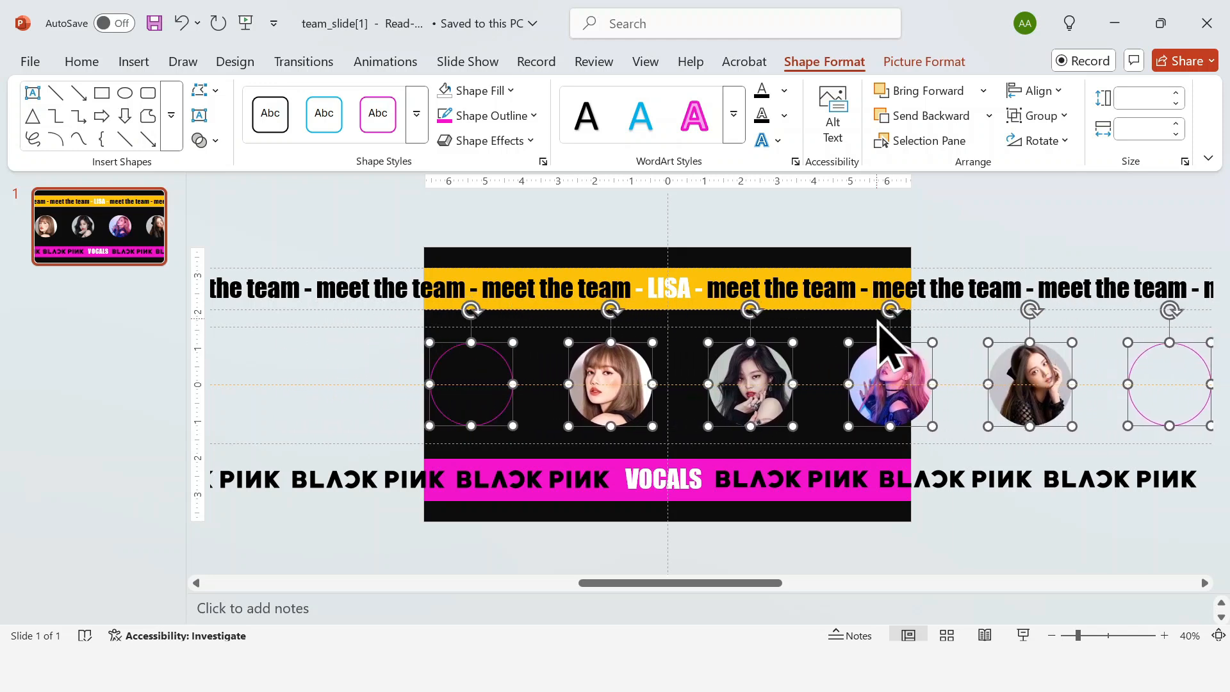
pyautogui.press('Right')
pyautogui.press('Right')
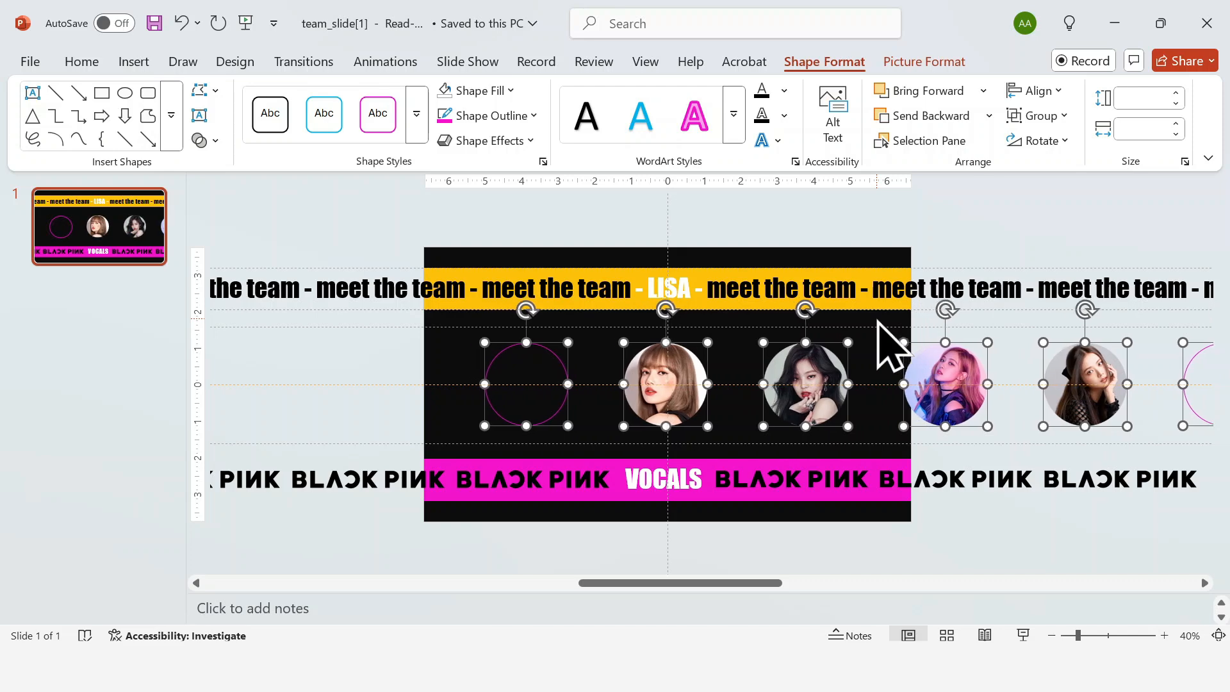
pyautogui.click(931, 203)
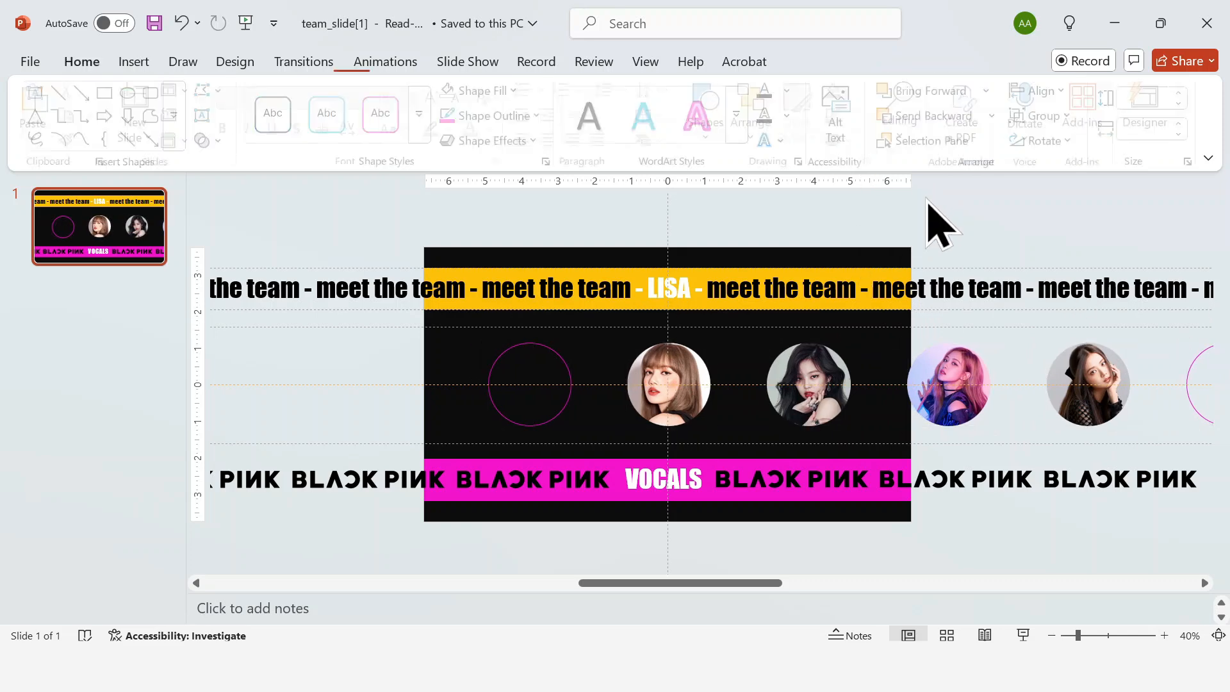
# Step: Recolor the other three photos to Grayscale and enlarge LISA's centered photo until it spans the upper and lower guides
pyautogui.click(1088, 379)
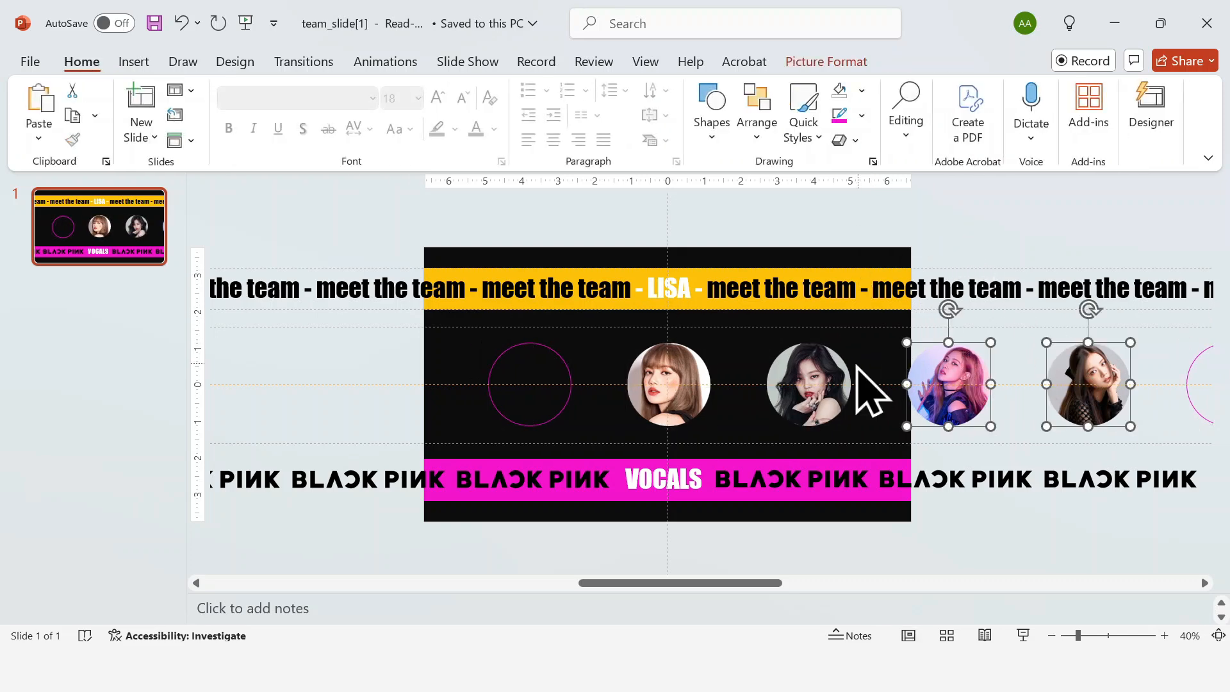
pyautogui.click(833, 62)
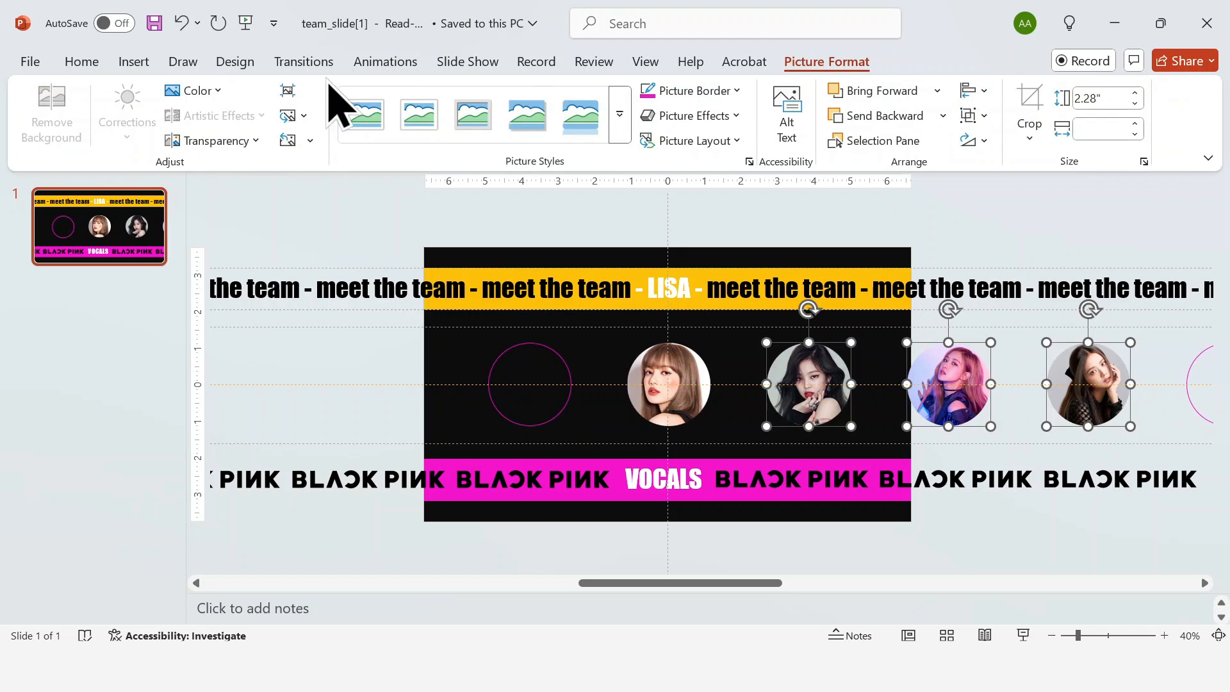
pyautogui.click(196, 90)
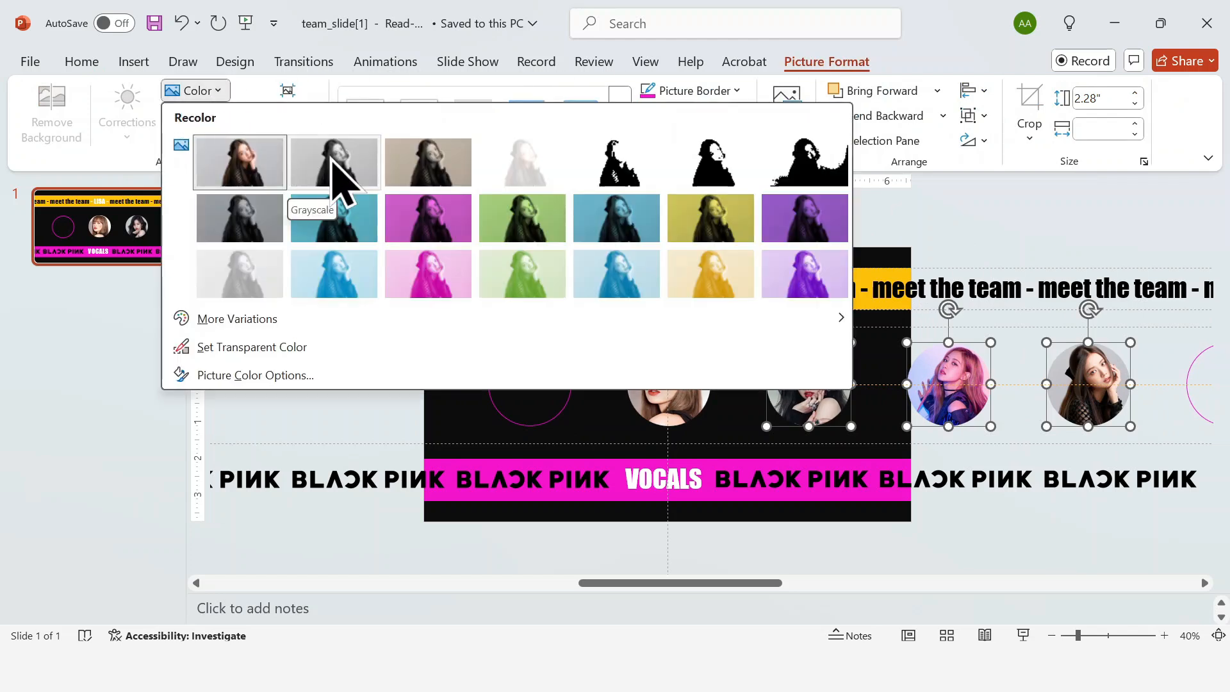
pyautogui.click(333, 166)
pyautogui.moveTo(659, 389); pyautogui.dragTo(609, 335)
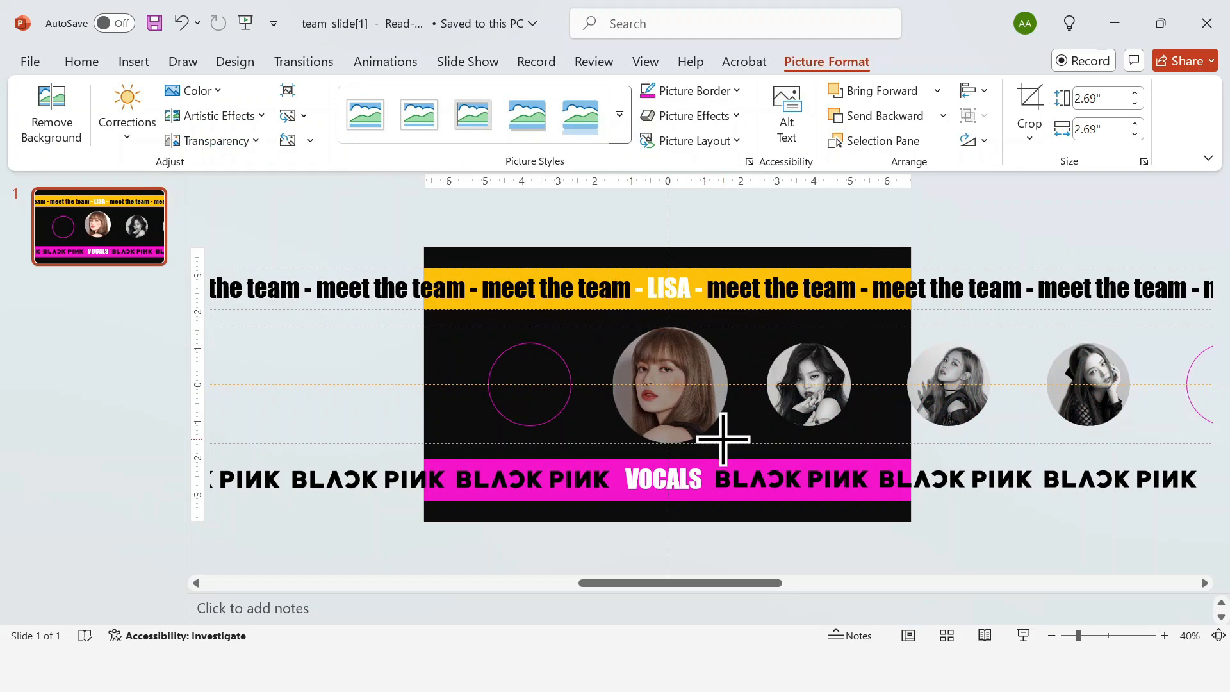
pyautogui.moveTo(723, 439); pyautogui.dragTo(725, 440)
# Step: Distribute the four photos and both outlined circles horizontally, and nudge the row left until LISA's photo is centered on the slide
pyautogui.keyDown('shift'); pyautogui.click(563, 412); pyautogui.keyUp('shift')
pyautogui.keyDown('shift'); pyautogui.click(808, 400); pyautogui.keyUp('shift')
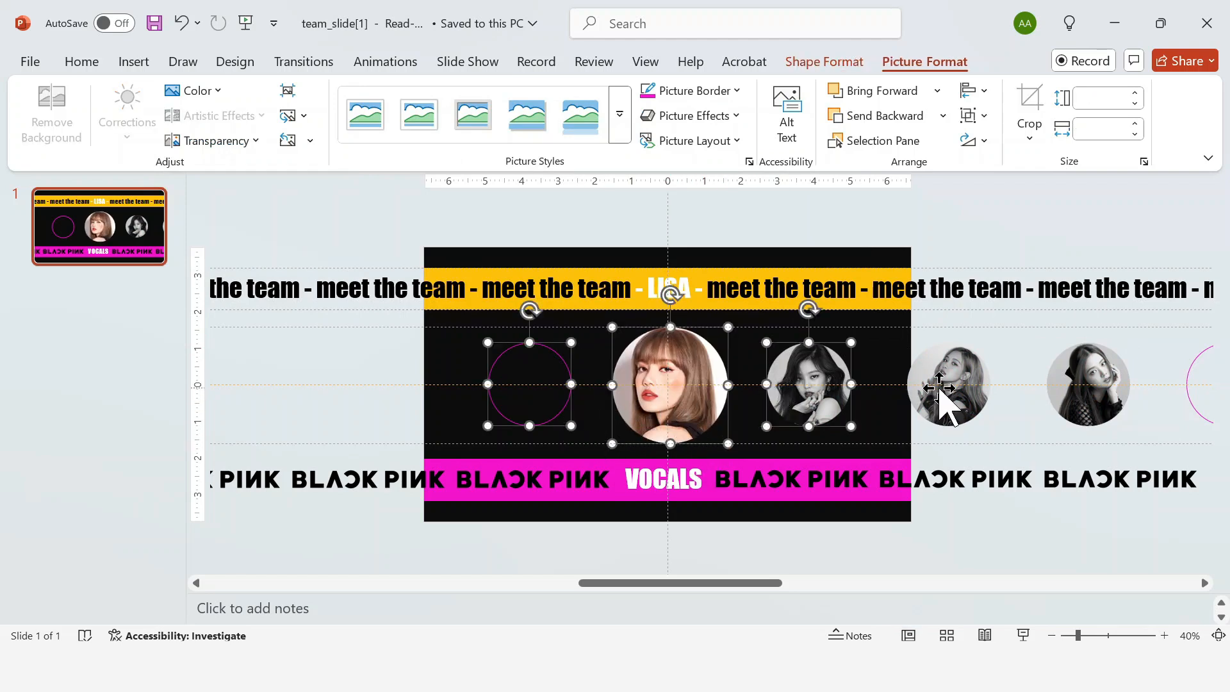
pyautogui.keyDown('shift'); pyautogui.click(949, 400); pyautogui.keyUp('shift')
pyautogui.keyDown('shift'); pyautogui.click(1089, 403); pyautogui.keyUp('shift')
pyautogui.keyDown('shift'); pyautogui.click(1189, 378); pyautogui.keyUp('shift')
pyautogui.click(983, 93)
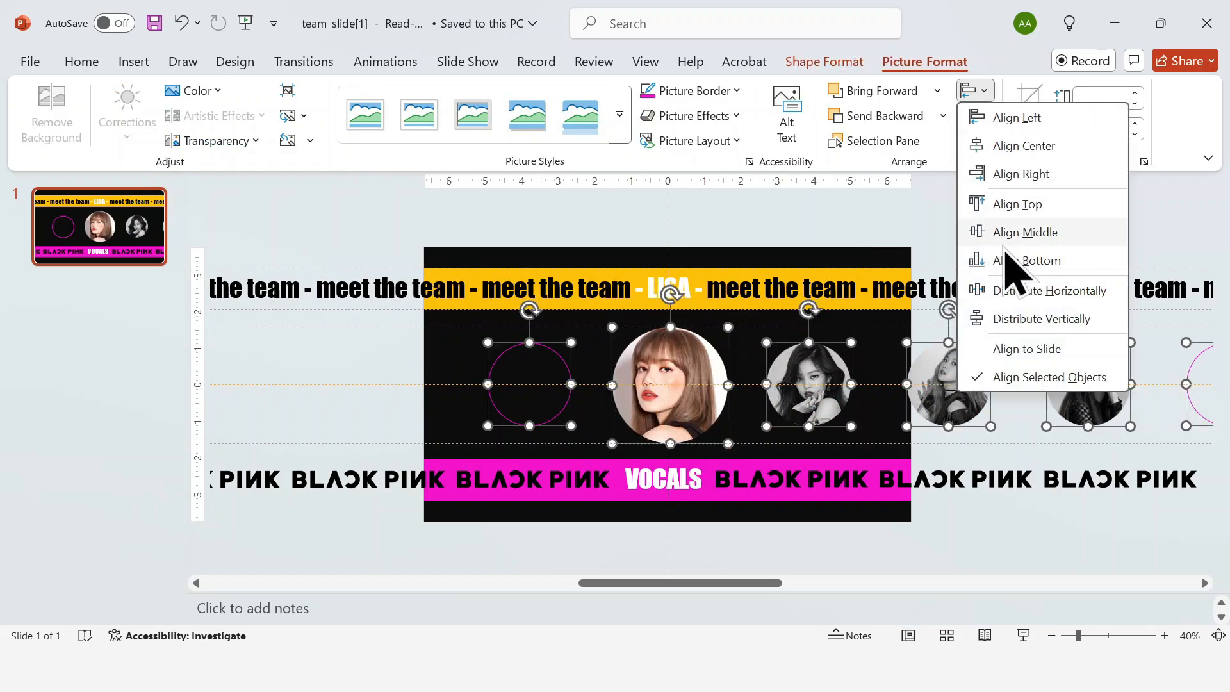
pyautogui.click(1001, 292)
pyautogui.press('Left')
pyautogui.press('Left')
pyautogui.press('Left')
pyautogui.press('Left')
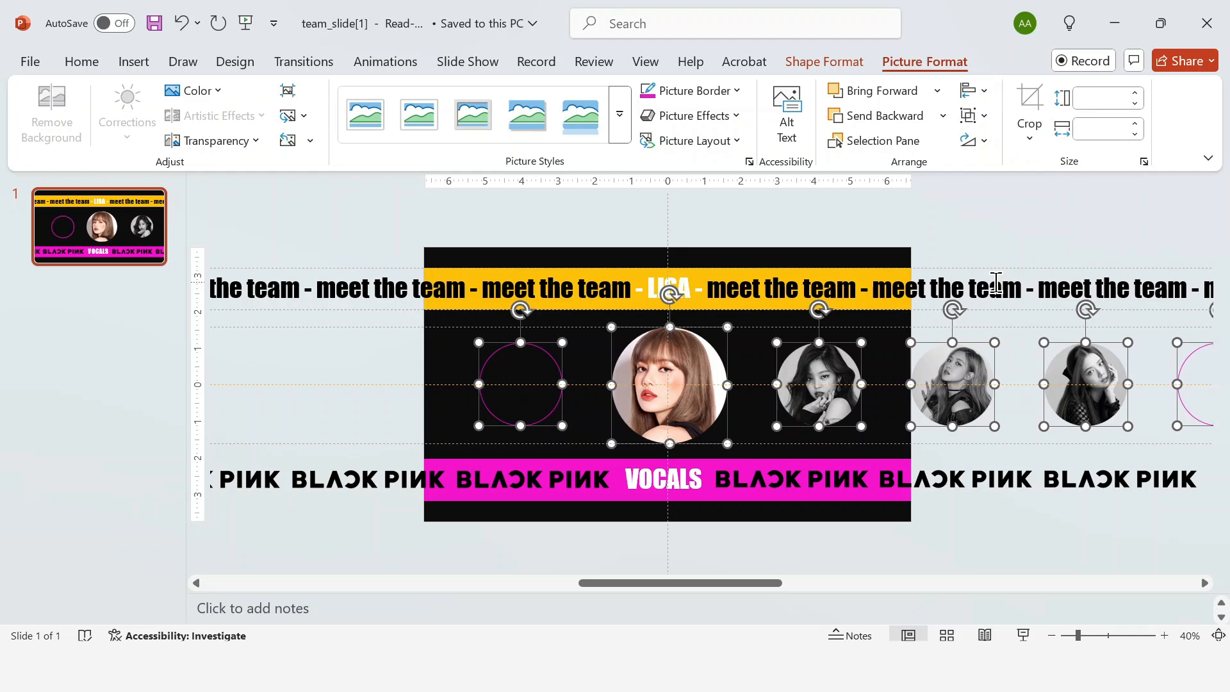
pyautogui.click(1027, 233)
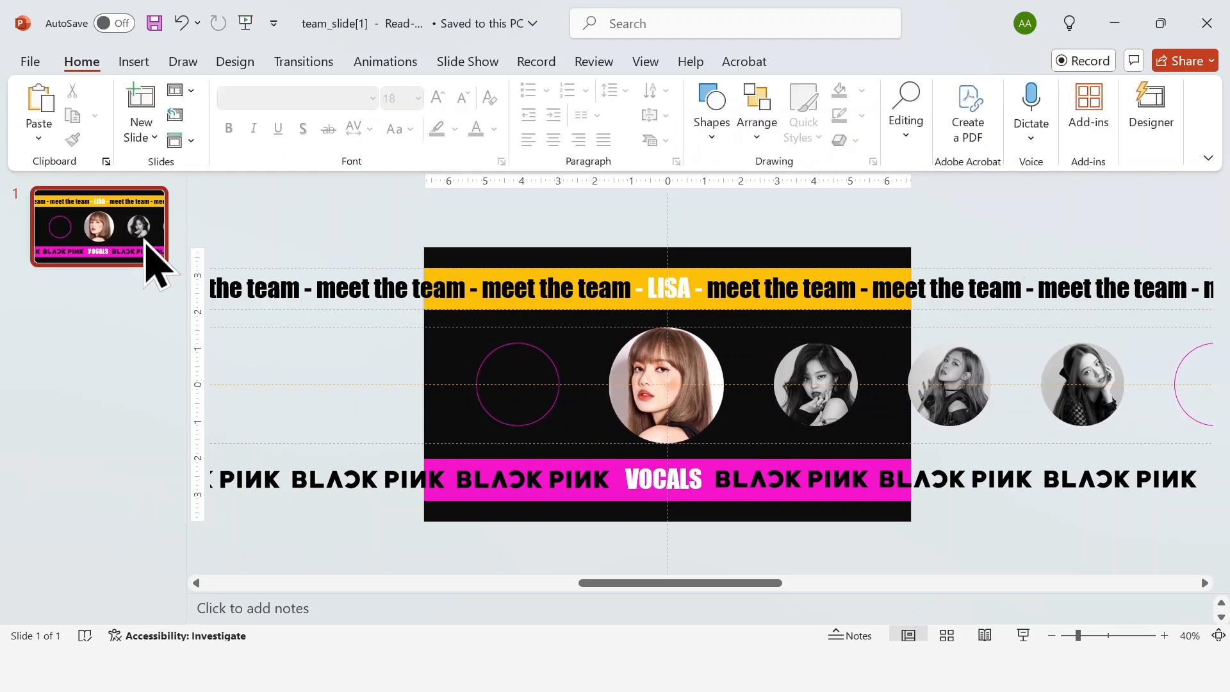
# Step: Duplicate the slide and fill the copy's yellow name band with the light blue theme color
pyautogui.hotkey('ctrl', 'd')
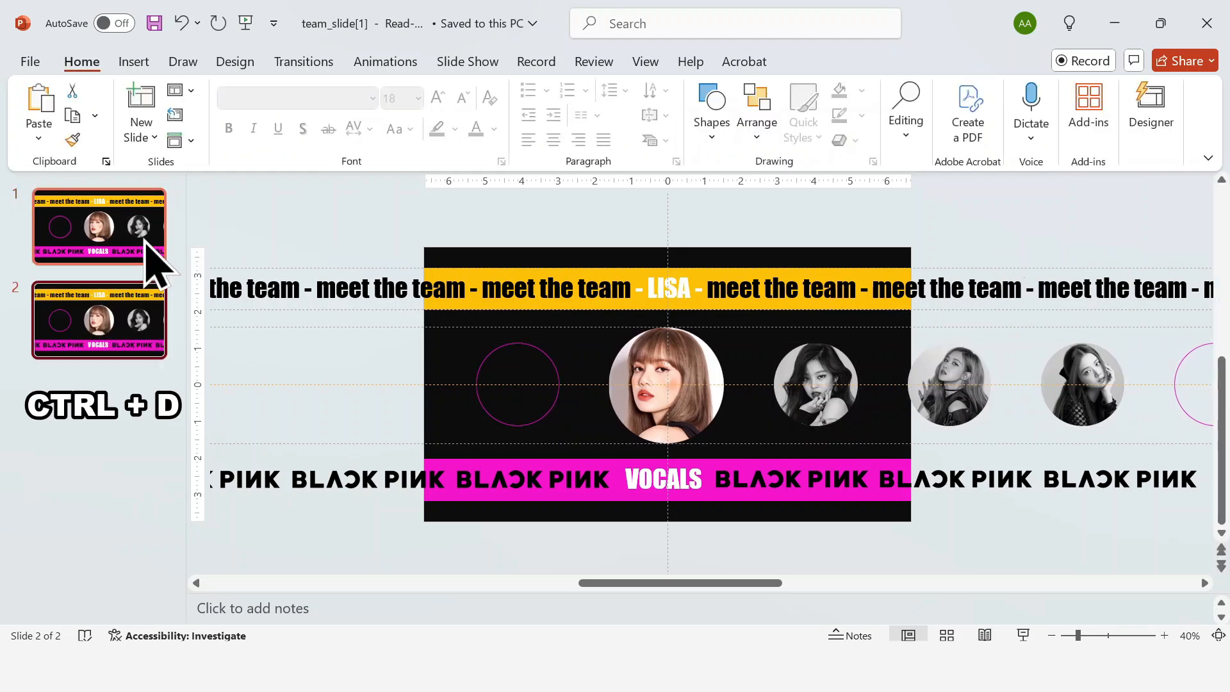
pyautogui.moveTo(964, 227); pyautogui.dragTo(402, 318)
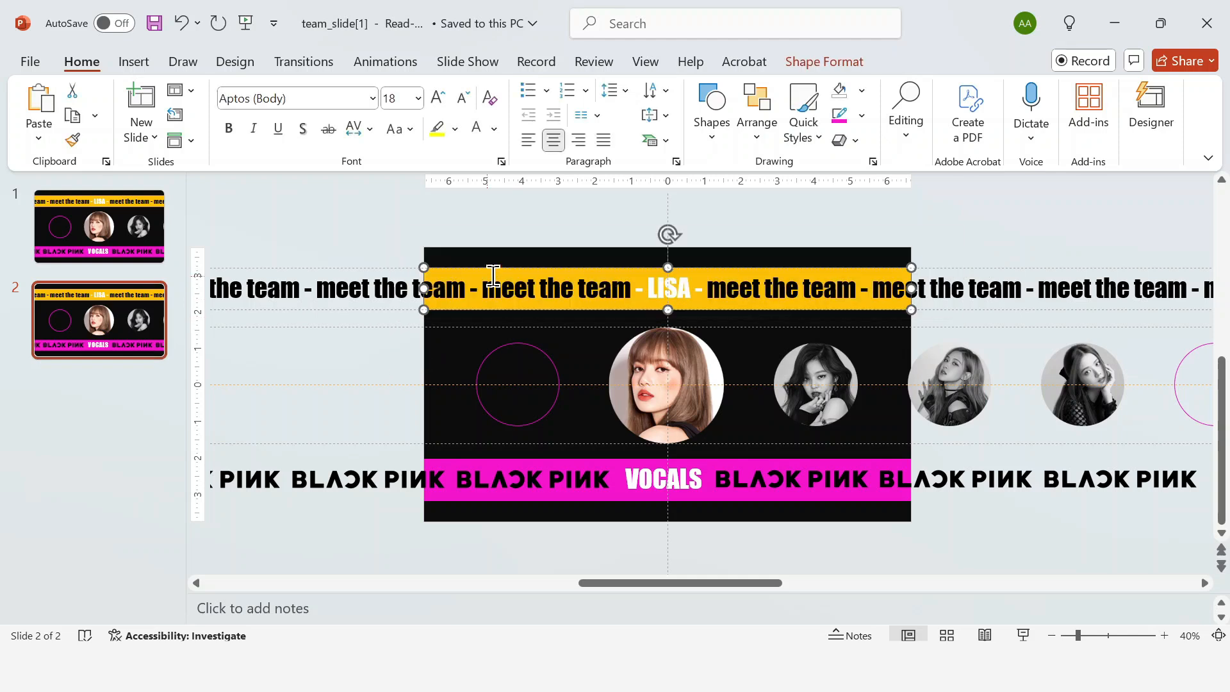
pyautogui.click(862, 91)
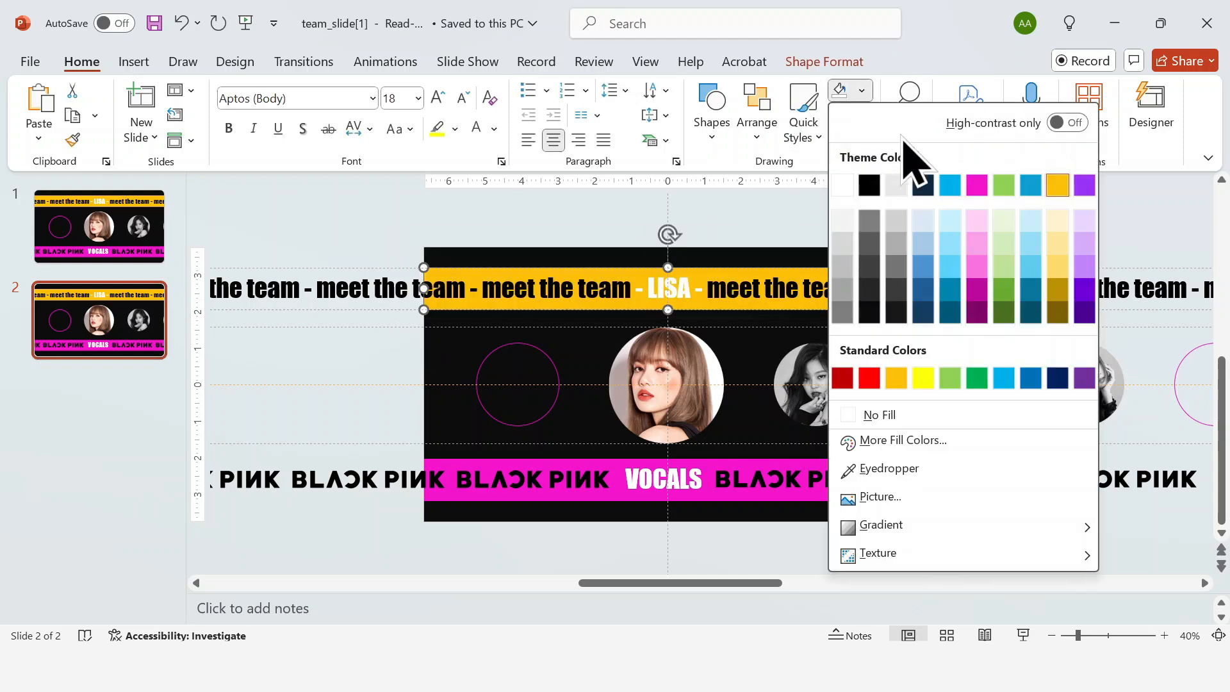
pyautogui.click(945, 183)
# Step: Shift the "meet the team" text left on slide 2 until JENNIE sits at the center of the blue band
pyautogui.press('Left')
pyautogui.press('Left')
pyautogui.press('Left')
pyautogui.press('Left')
pyautogui.press('Left')
pyautogui.press('Left')
pyautogui.press('Left')
pyautogui.press('Left')
pyautogui.press('Left')
pyautogui.press('Left')
pyautogui.press('Left')
pyautogui.press('Left')
pyautogui.press('Left')
pyautogui.press('Left')
pyautogui.press('Left')
pyautogui.press('Left')
pyautogui.press('Left')
pyautogui.press('Left')
pyautogui.press('Left')
pyautogui.press('Left')
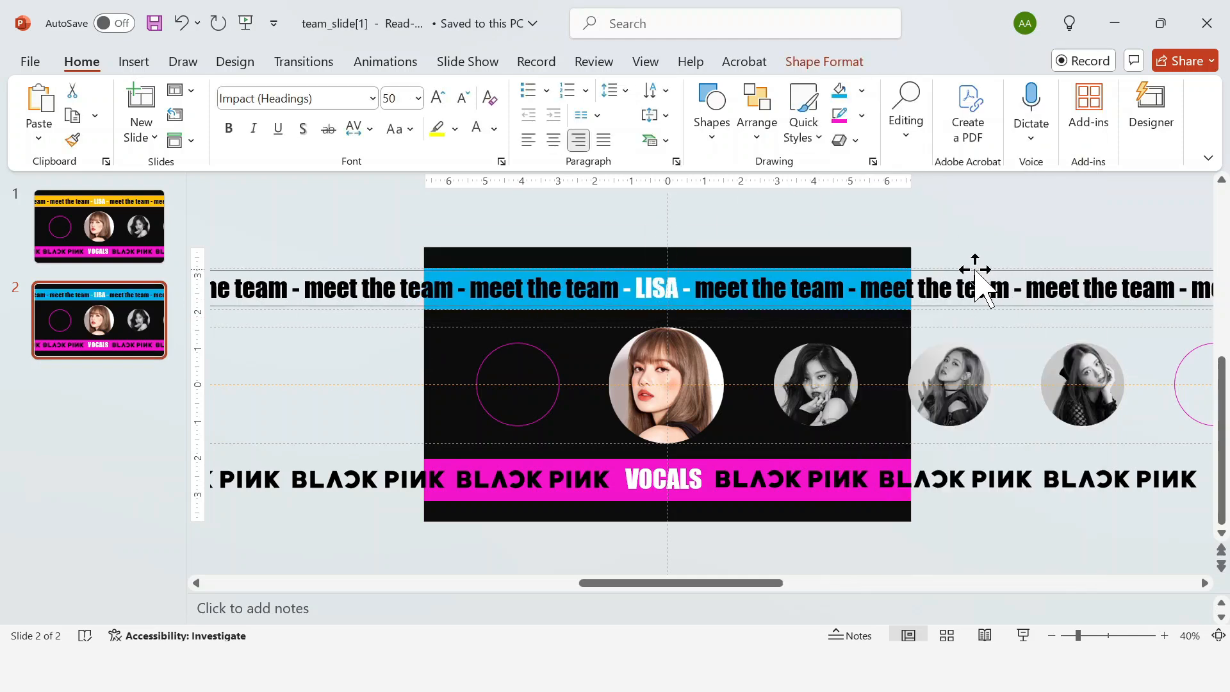
pyautogui.press('Left')
pyautogui.press('Left')
pyautogui.press('Left')
pyautogui.press('Left')
pyautogui.press('Left')
pyautogui.press('Left')
pyautogui.press('Left')
pyautogui.press('Left')
pyautogui.press('Left')
pyautogui.press('Left')
pyautogui.press('Left')
pyautogui.press('Left')
pyautogui.press('Left')
pyautogui.press('Left')
pyautogui.press('Left')
pyautogui.press('Left')
pyautogui.press('Left')
pyautogui.press('Left')
pyautogui.press('Left')
pyautogui.press('Left')
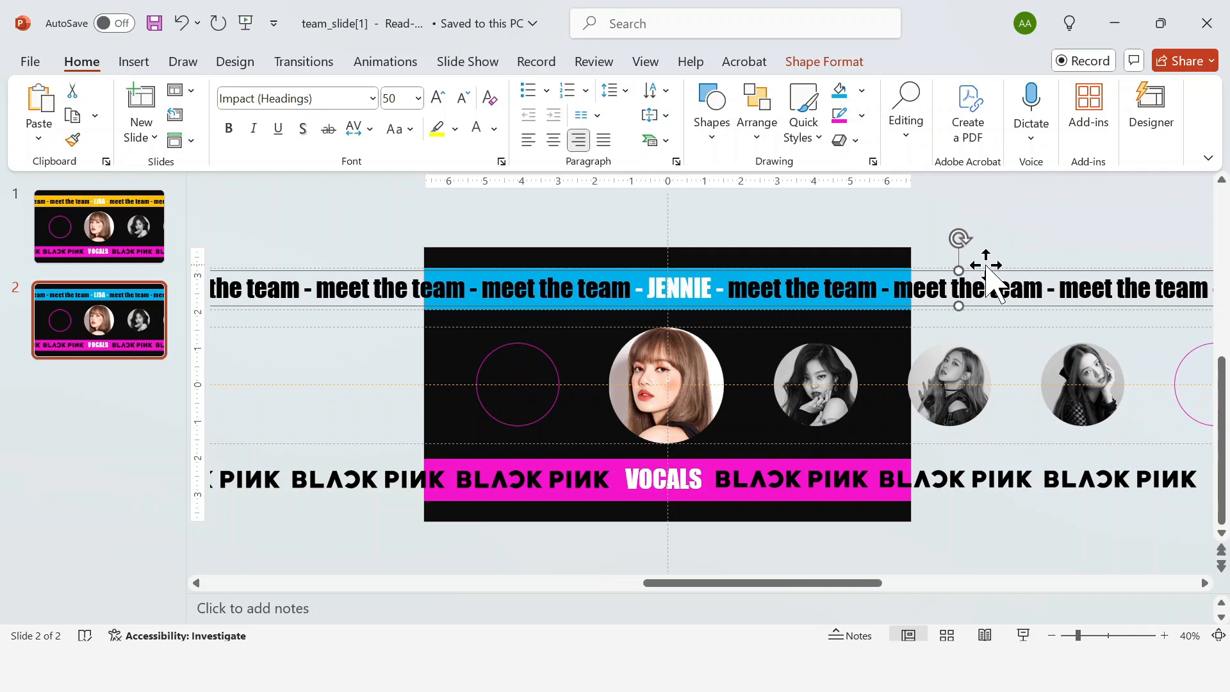
# Step: Shift the BLACKPINK logo and role text right on slide 2 until DANCER sits at the center of the pink band
pyautogui.click(1001, 480)
pyautogui.press('Right')
pyautogui.press('Right')
pyautogui.press('Right')
pyautogui.press('Right')
pyautogui.press('Right')
pyautogui.press('Right')
pyautogui.press('Right')
pyautogui.press('Right')
pyautogui.press('Right')
pyautogui.press('Right')
pyautogui.press('Right')
pyautogui.press('Right')
pyautogui.press('Right')
pyautogui.press('Right')
pyautogui.press('Right')
pyautogui.press('Right')
pyautogui.press('Right')
pyautogui.press('Right')
pyautogui.press('Right')
pyautogui.press('Right')
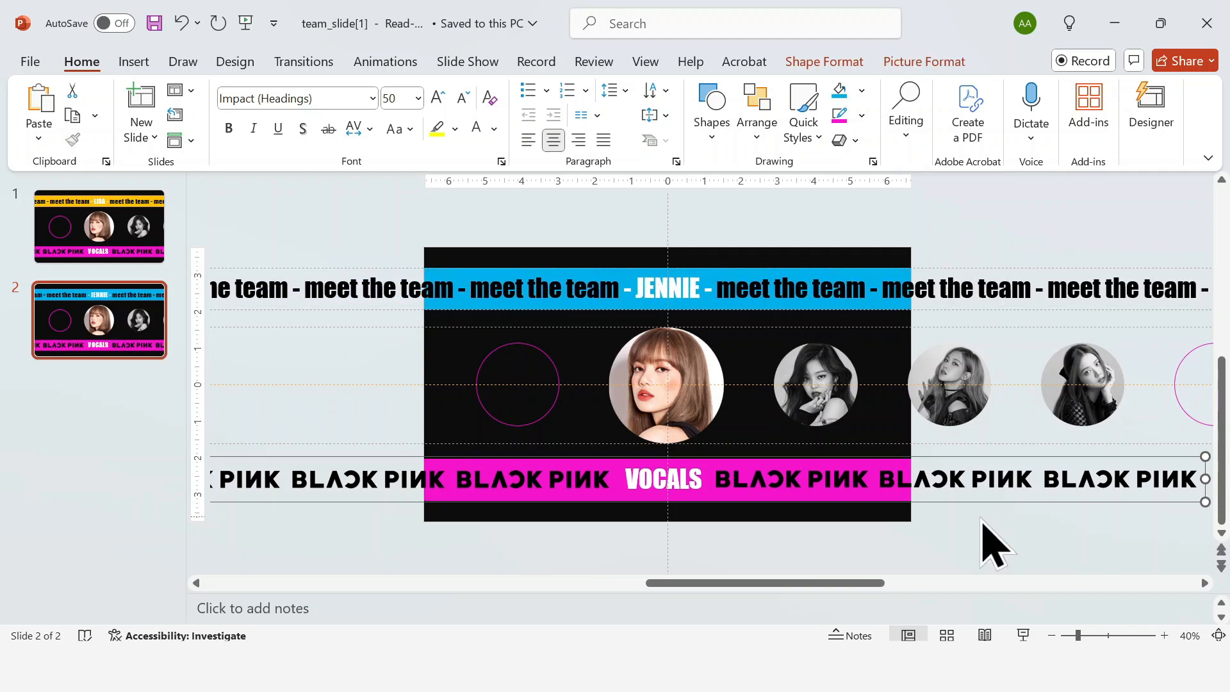
pyautogui.press('Right')
pyautogui.press('Right')
pyautogui.press('Right')
pyautogui.press('Right')
pyautogui.press('Right')
pyautogui.press('Right')
pyautogui.press('Right')
pyautogui.press('Right')
pyautogui.press('Right')
pyautogui.press('Right')
pyautogui.press('Right')
pyautogui.press('Right')
pyautogui.press('Right')
pyautogui.press('Right')
pyautogui.press('Right')
pyautogui.press('Right')
pyautogui.press('Right')
pyautogui.press('Right')
pyautogui.press('Right')
pyautogui.press('Right')
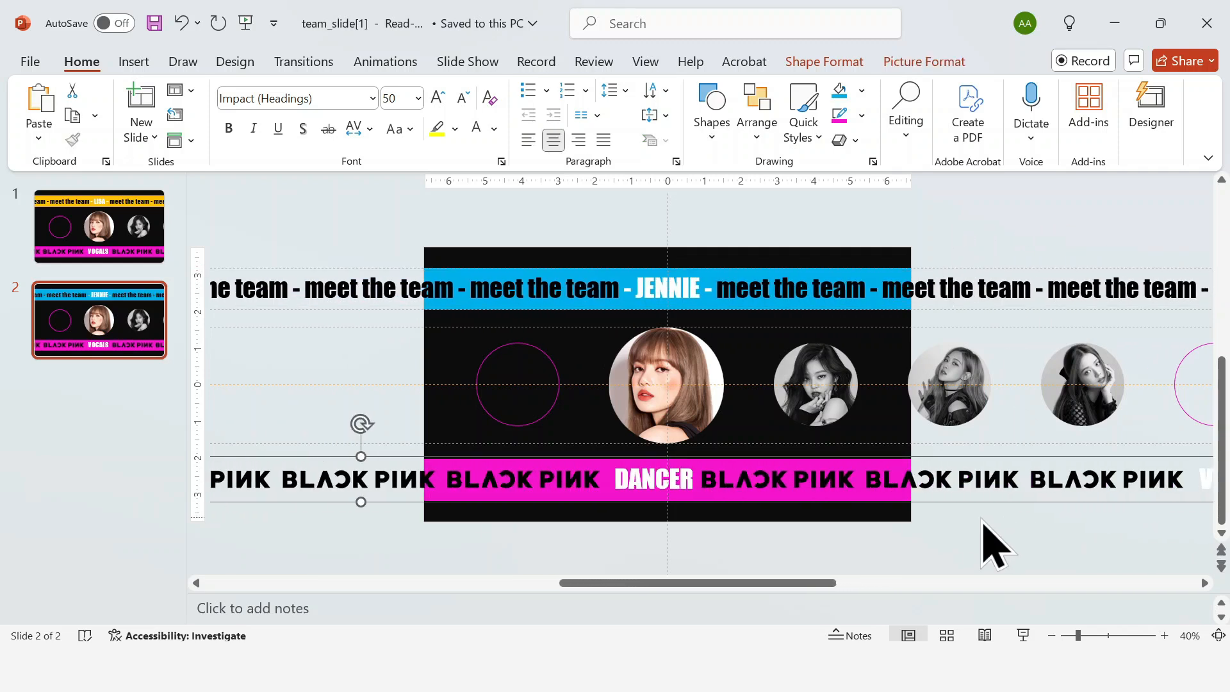
# Step: Enlarge JENNIE's photo on slide 2 to about 3.16" and restore its original colors with No Recolor
pyautogui.moveTo(843, 440); pyautogui.dragTo(871, 443)
pyautogui.moveTo(775, 346); pyautogui.dragTo(761, 335)
pyautogui.click(832, 66)
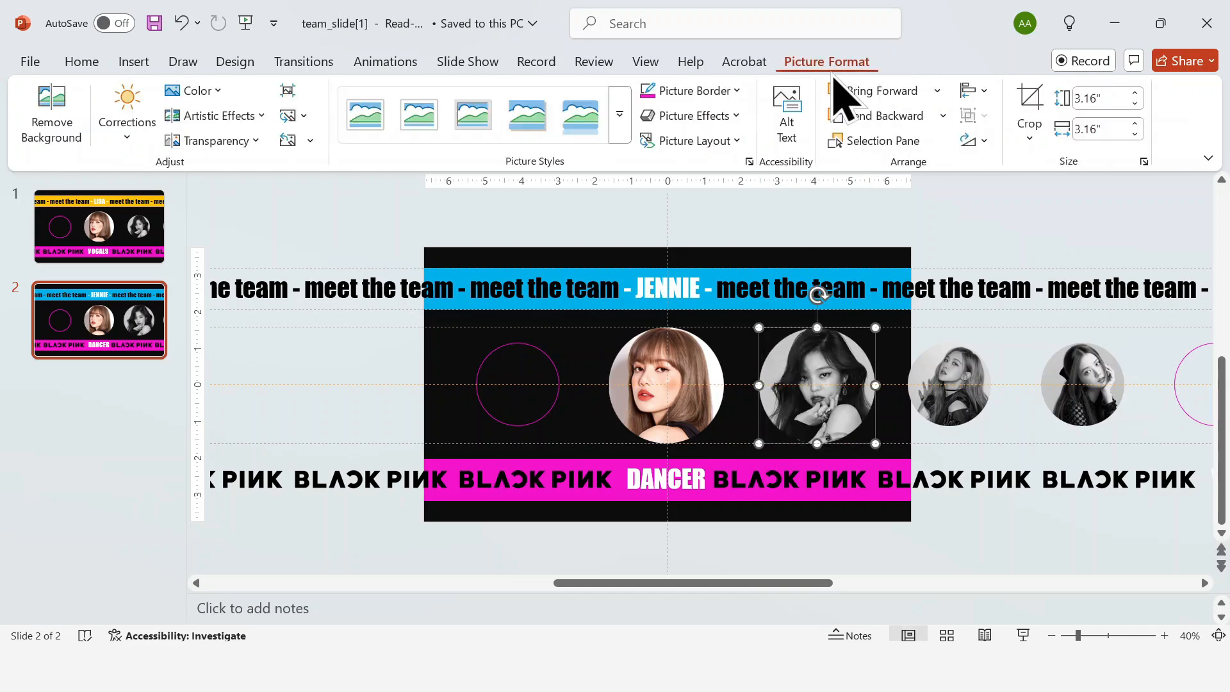
pyautogui.click(195, 90)
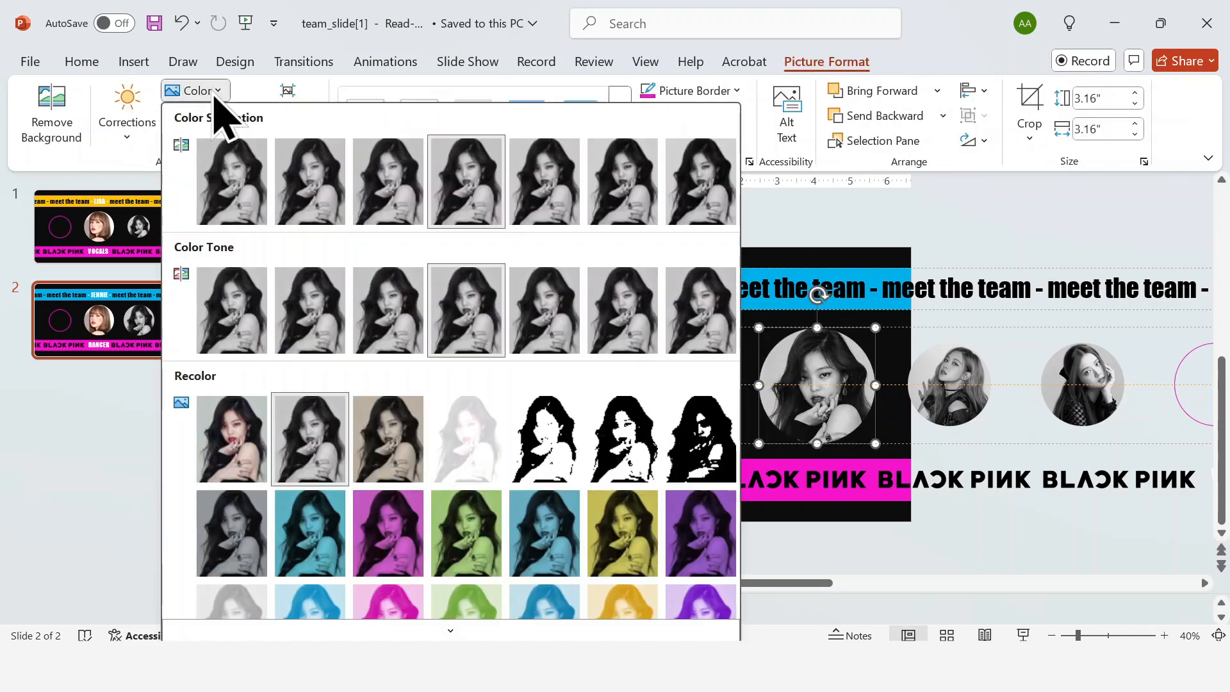
pyautogui.click(232, 440)
# Step: Recolor LISA's photo on slide 2 to Grayscale and shrink it to about 2.27"
pyautogui.click(649, 356)
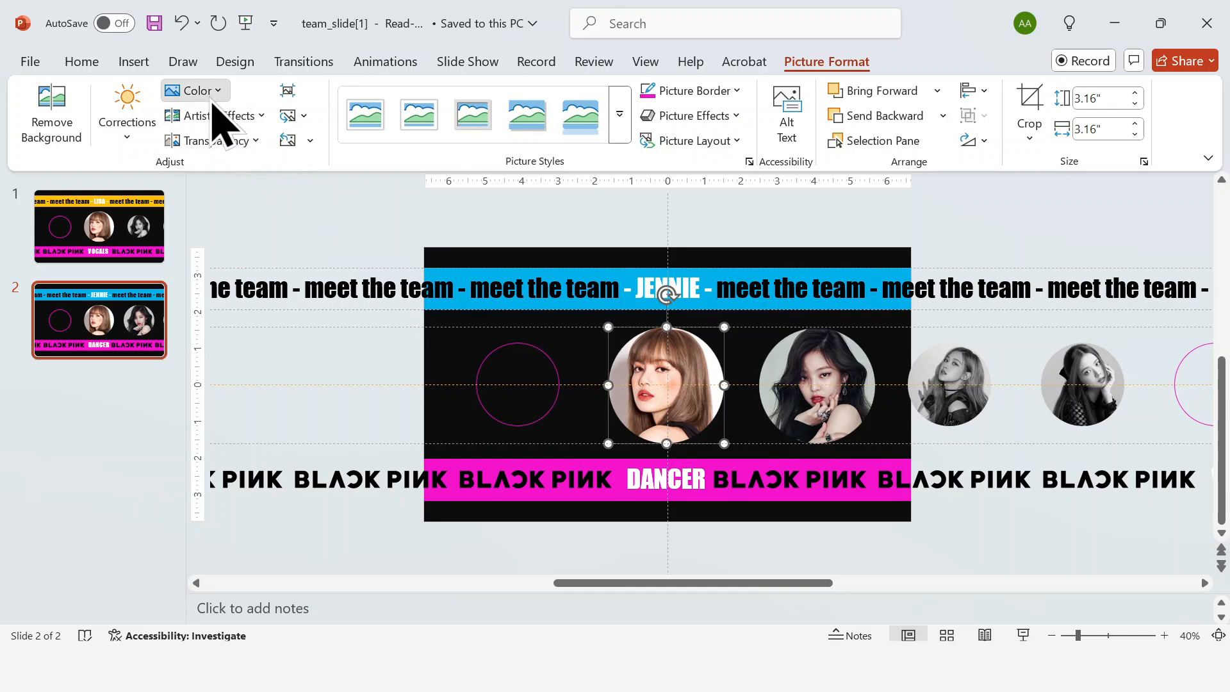
pyautogui.click(206, 94)
pyautogui.click(301, 424)
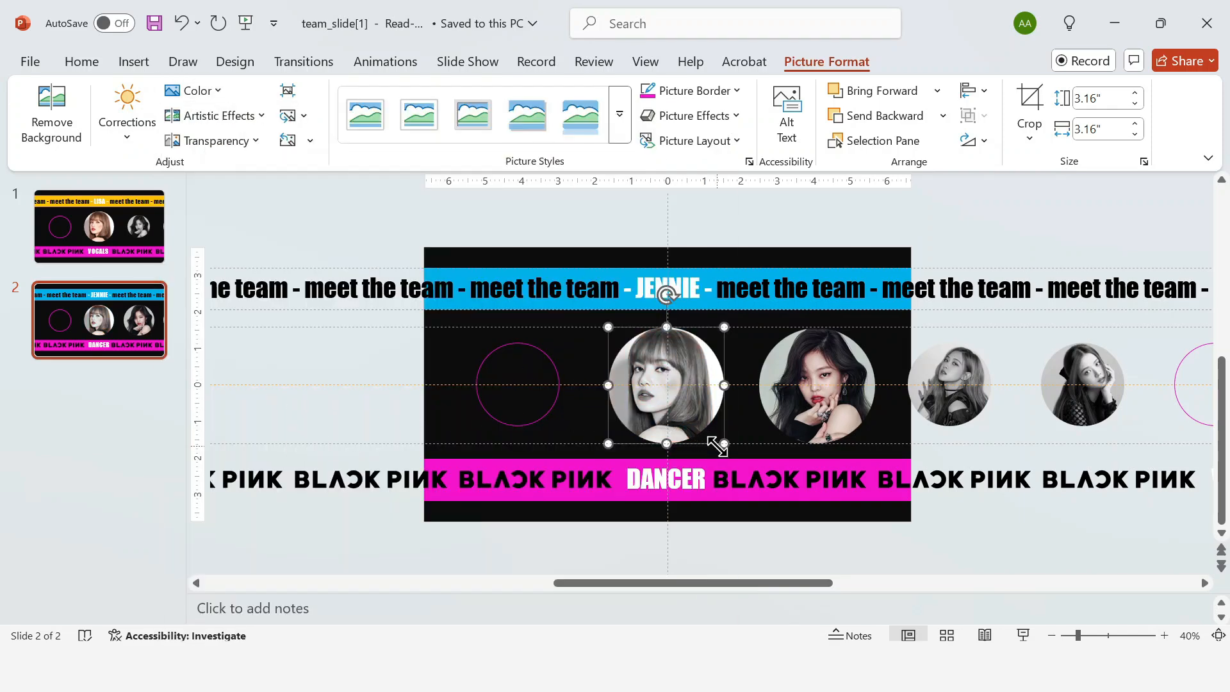
pyautogui.moveTo(717, 445); pyautogui.dragTo(698, 425)
pyautogui.moveTo(608, 327); pyautogui.dragTo(623, 342)
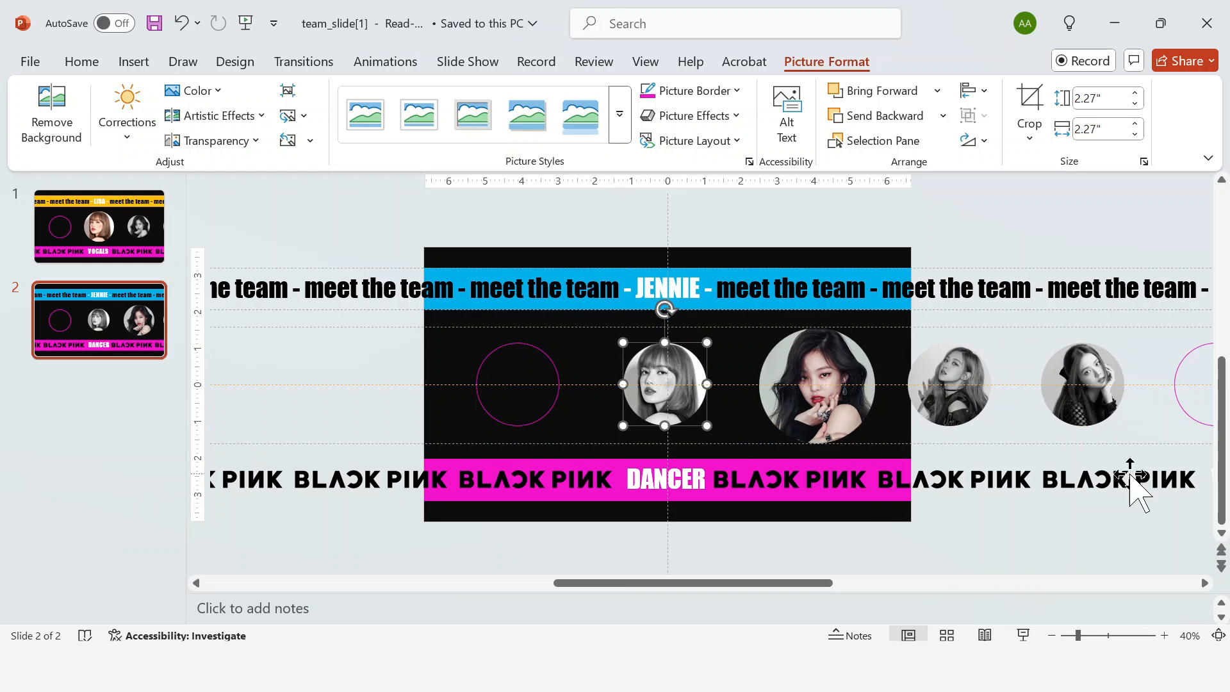
# Step: Move the whole row of photos and outlined circles on slide 2 left until JENNIE's photo sits at the slide center
pyautogui.keyDown('shift'); pyautogui.click(1200, 419); pyautogui.keyUp('shift')
pyautogui.keyDown('shift'); pyautogui.click(1092, 412); pyautogui.keyUp('shift')
pyautogui.keyDown('shift'); pyautogui.click(929, 398); pyautogui.keyUp('shift')
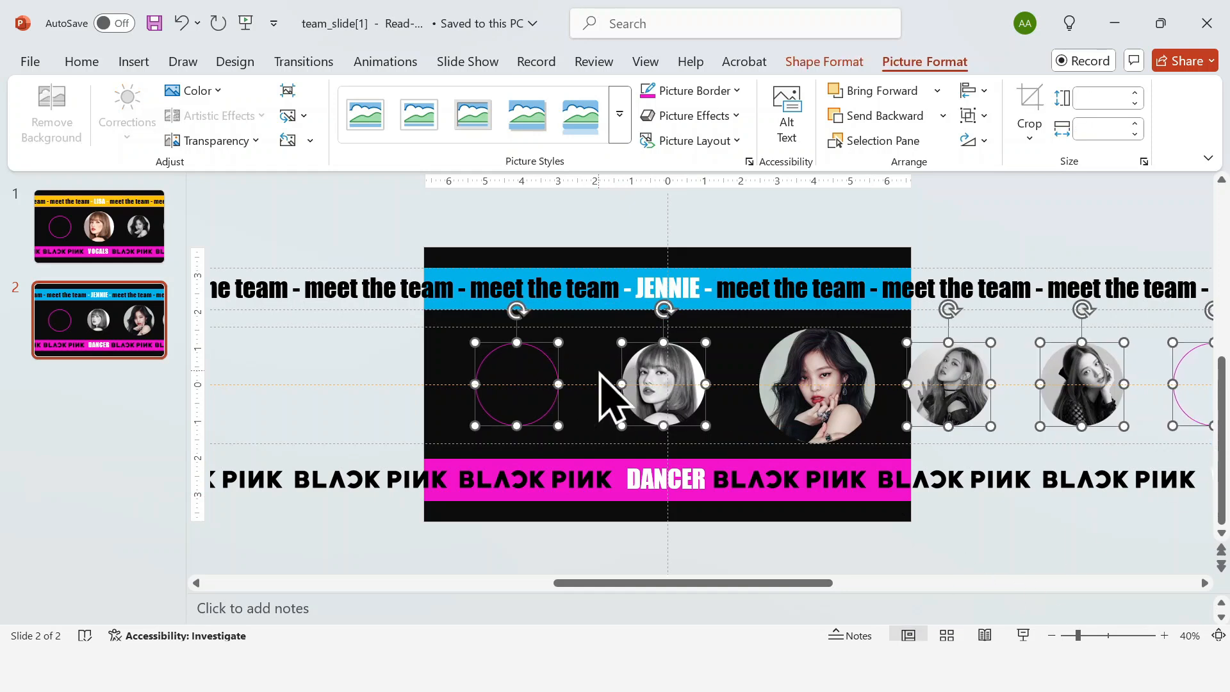
pyautogui.keyDown('shift'); pyautogui.click(786, 373); pyautogui.keyUp('shift')
pyautogui.moveTo(927, 366); pyautogui.dragTo(777, 366)
# Step: Distribute the row of photos and circles horizontally on slide 2 and nudge it right until JENNIE's photo is centered again
pyautogui.click(979, 96)
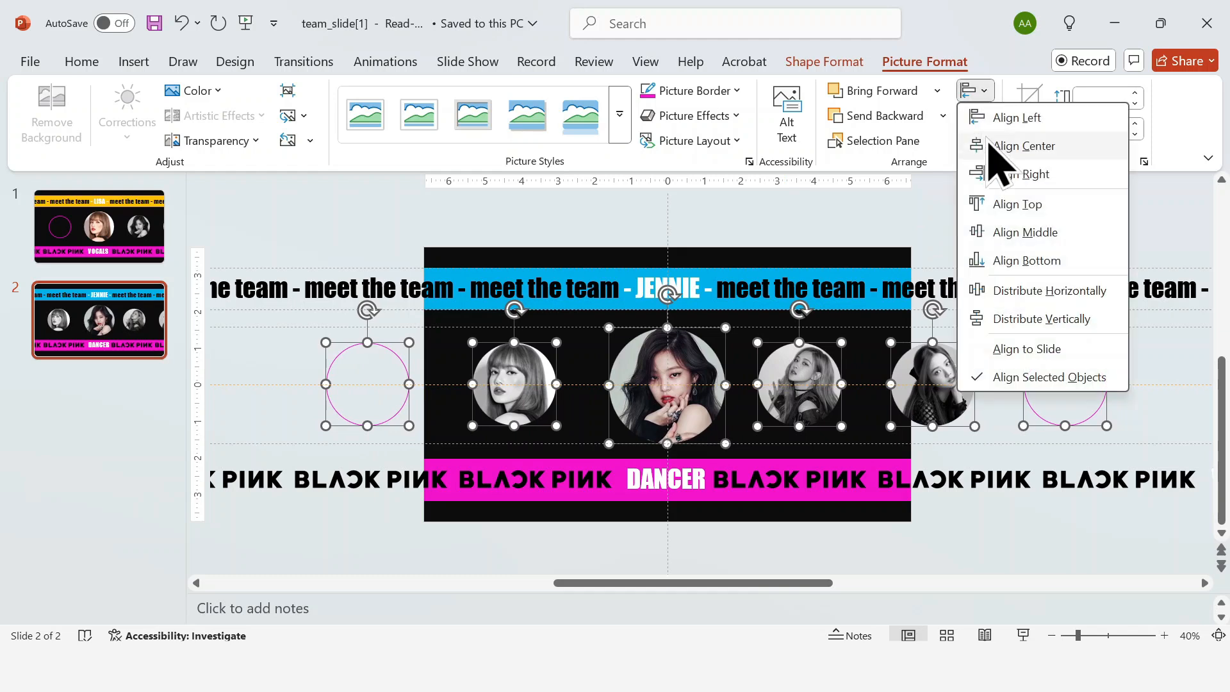
pyautogui.click(1001, 283)
pyautogui.press('Right')
pyautogui.press('Right')
pyautogui.press('Right')
pyautogui.press('Right')
pyautogui.press('Right')
pyautogui.press('Right')
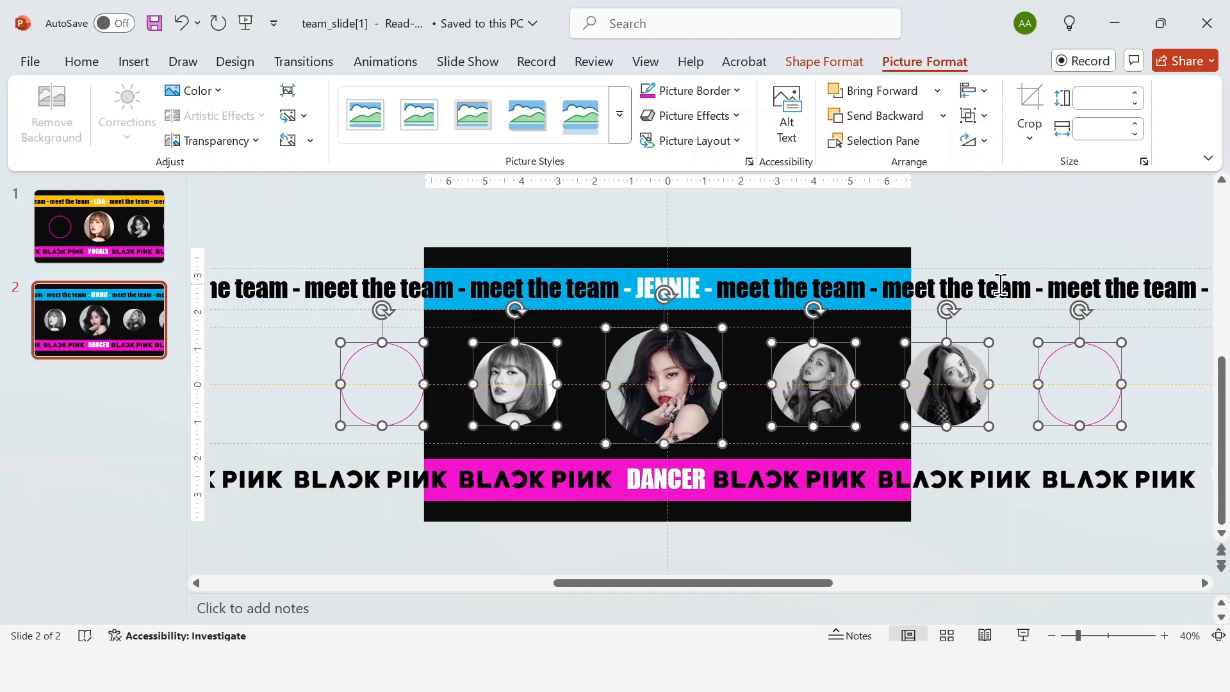
pyautogui.click(1002, 242)
# Step: Duplicate slide 2 and fill the name band on the new slide 3 with green
pyautogui.click(160, 352)
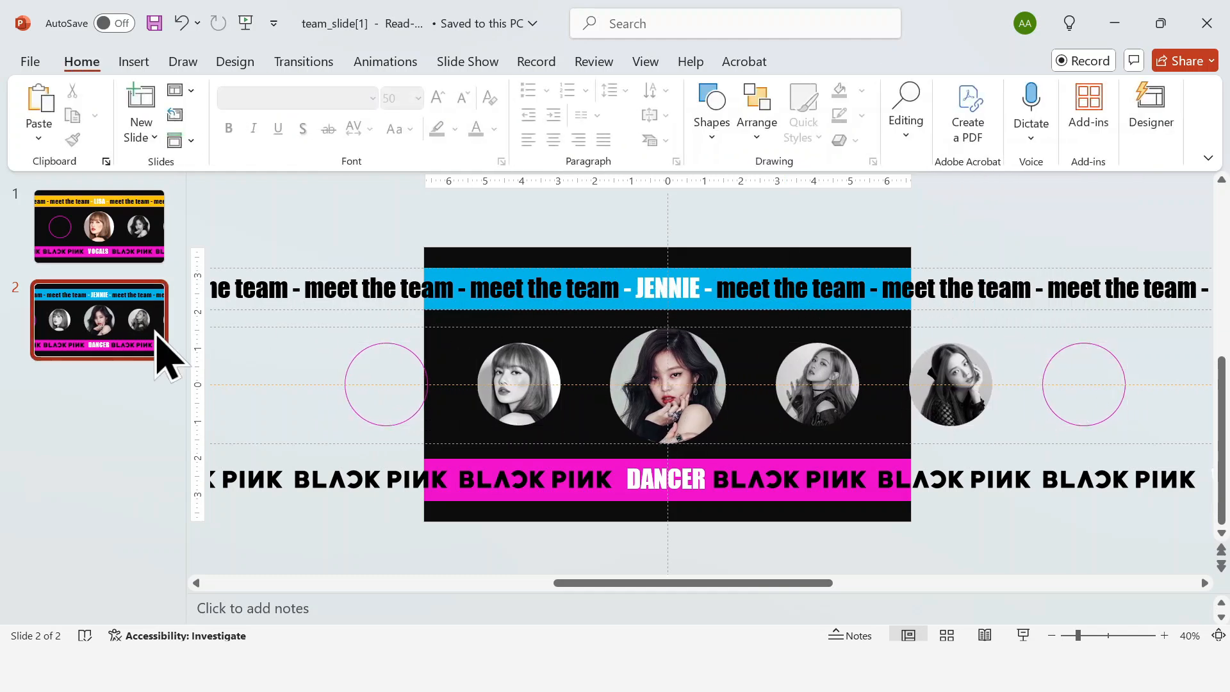
pyautogui.hotkey('ctrl', 'd')
pyautogui.moveTo(361, 225); pyautogui.dragTo(936, 326)
pyautogui.click(862, 91)
pyautogui.click(1003, 186)
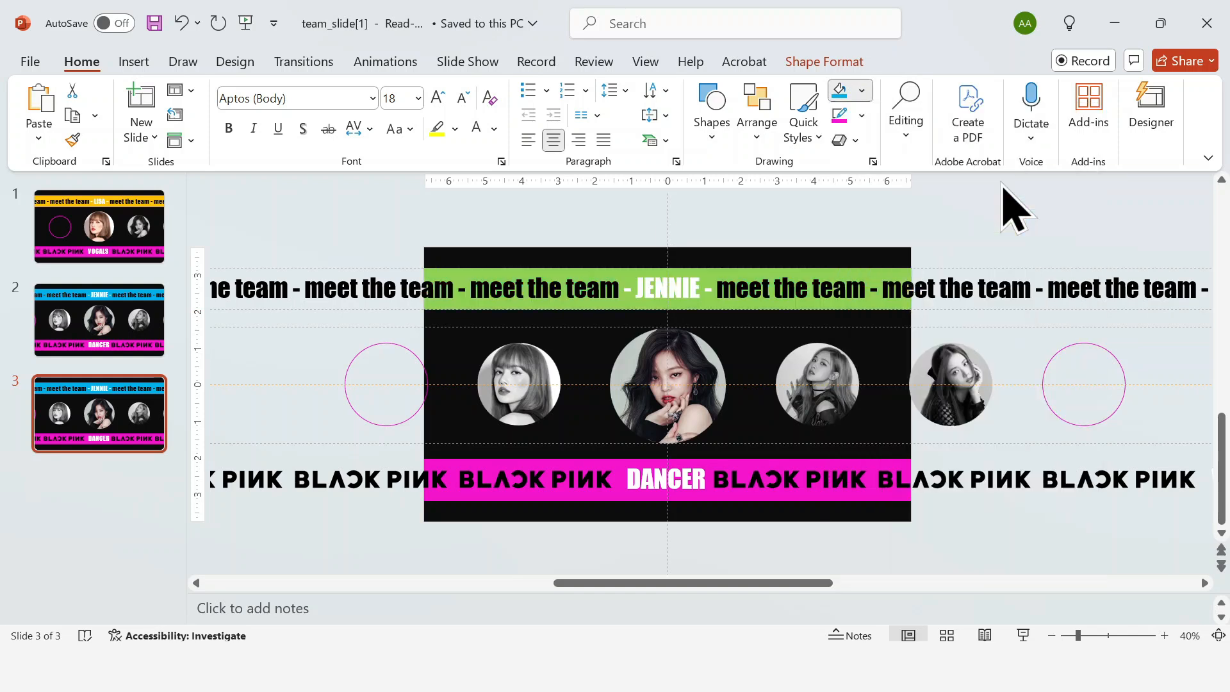
# Step: Shift the BLACKPINK logo and role text right on slide 3 until VOCALS sits at the center of the pink band
pyautogui.click(721, 472)
pyautogui.press('Right')
pyautogui.press('Right')
pyautogui.press('Right')
pyautogui.press('Right')
pyautogui.press('Right')
pyautogui.press('Right')
pyautogui.press('Right')
pyautogui.press('Right')
pyautogui.press('Right')
pyautogui.press('Right')
pyautogui.press('Right')
pyautogui.press('Right')
pyautogui.press('Right')
pyautogui.press('Right')
pyautogui.press('Right')
pyautogui.press('Right')
pyautogui.press('Right')
pyautogui.press('Right')
pyautogui.press('Right')
pyautogui.press('Right')
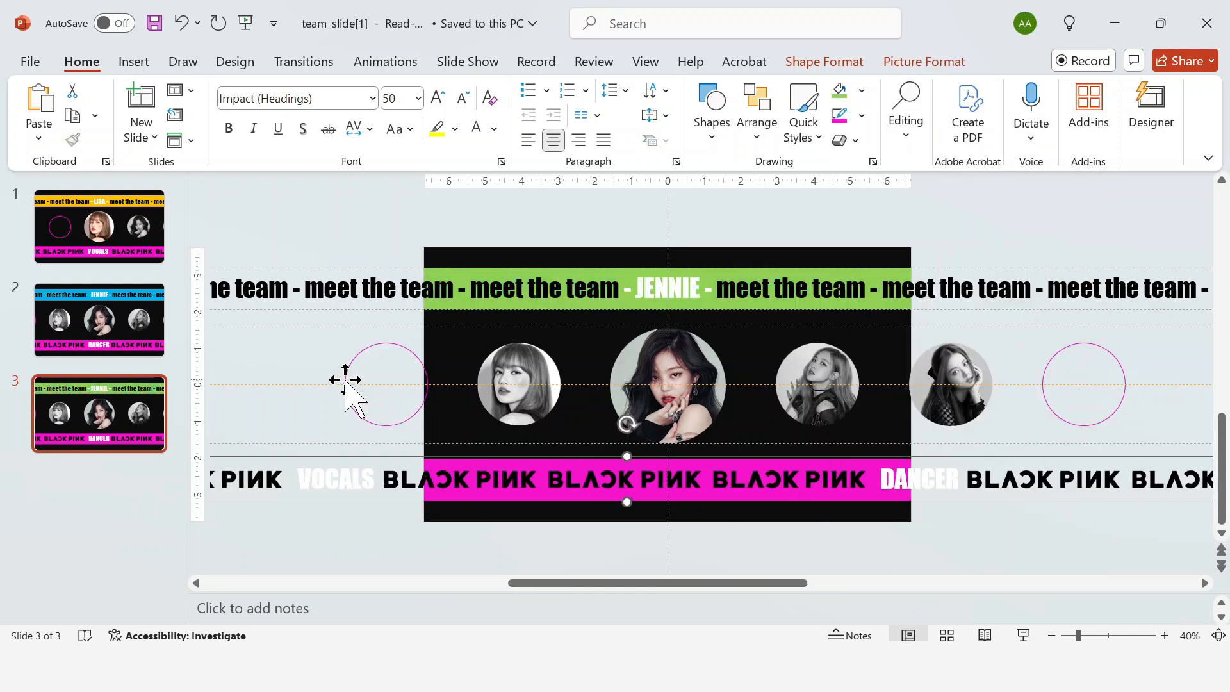
pyautogui.press('Right')
pyautogui.press('Right')
pyautogui.press('Right')
pyautogui.press('Right')
pyautogui.press('Right')
pyautogui.press('Right')
pyautogui.press('Right')
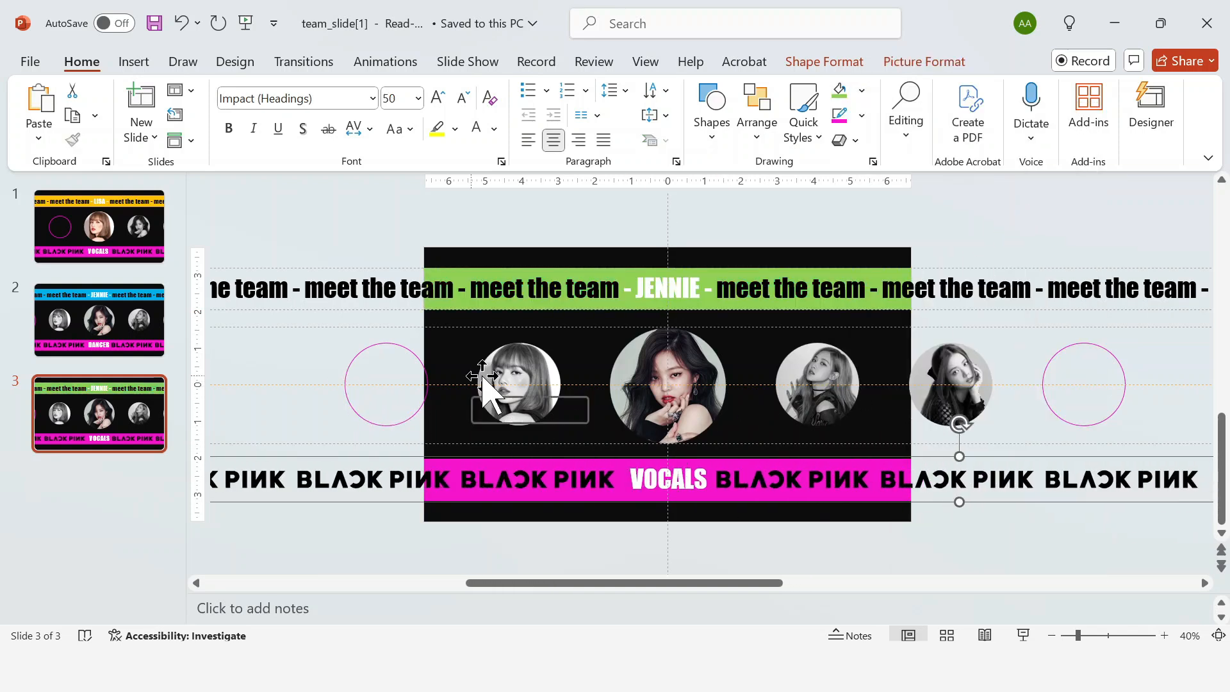
# Step: Shift the "meet the team" text left on slide 3 until ROSE sits at the center of the green band
pyautogui.click(969, 272)
pyautogui.press('Left')
pyautogui.press('Left')
pyautogui.press('Left')
pyautogui.press('Left')
pyautogui.press('Left')
pyautogui.press('Left')
pyautogui.press('Left')
pyautogui.press('Left')
pyautogui.press('Left')
pyautogui.press('Left')
pyautogui.press('Left')
pyautogui.press('Left')
pyautogui.press('Left')
pyautogui.press('Left')
pyautogui.press('Left')
pyautogui.press('Left')
pyautogui.press('Left')
pyautogui.press('Left')
pyautogui.press('Left')
pyautogui.press('Left')
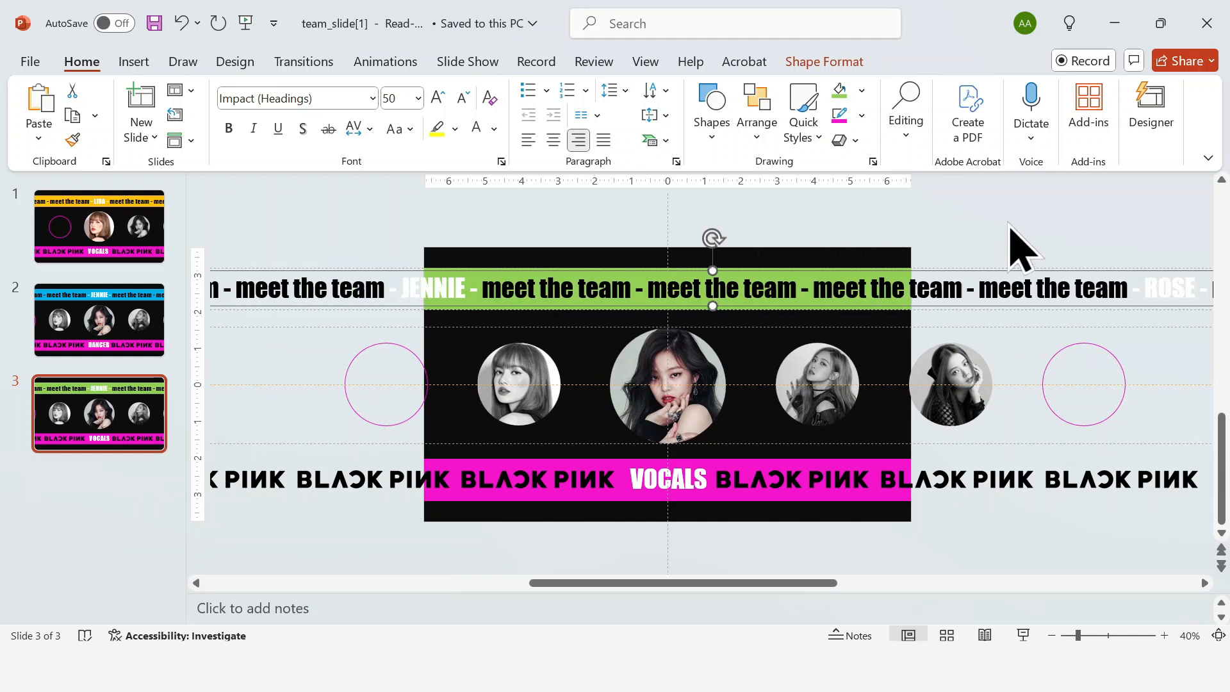
pyautogui.press('Left')
pyautogui.press('Left')
pyautogui.press('Left')
pyautogui.press('Left')
pyautogui.press('Left')
pyautogui.press('Left')
pyautogui.press('Left')
pyautogui.press('Left')
pyautogui.press('Left')
pyautogui.press('Left')
pyautogui.press('Left')
pyautogui.press('Left')
pyautogui.press('Left')
pyautogui.press('Left')
pyautogui.press('Left')
pyautogui.press('Left')
pyautogui.press('Left')
pyautogui.press('Left')
pyautogui.press('Left')
pyautogui.press('Left')
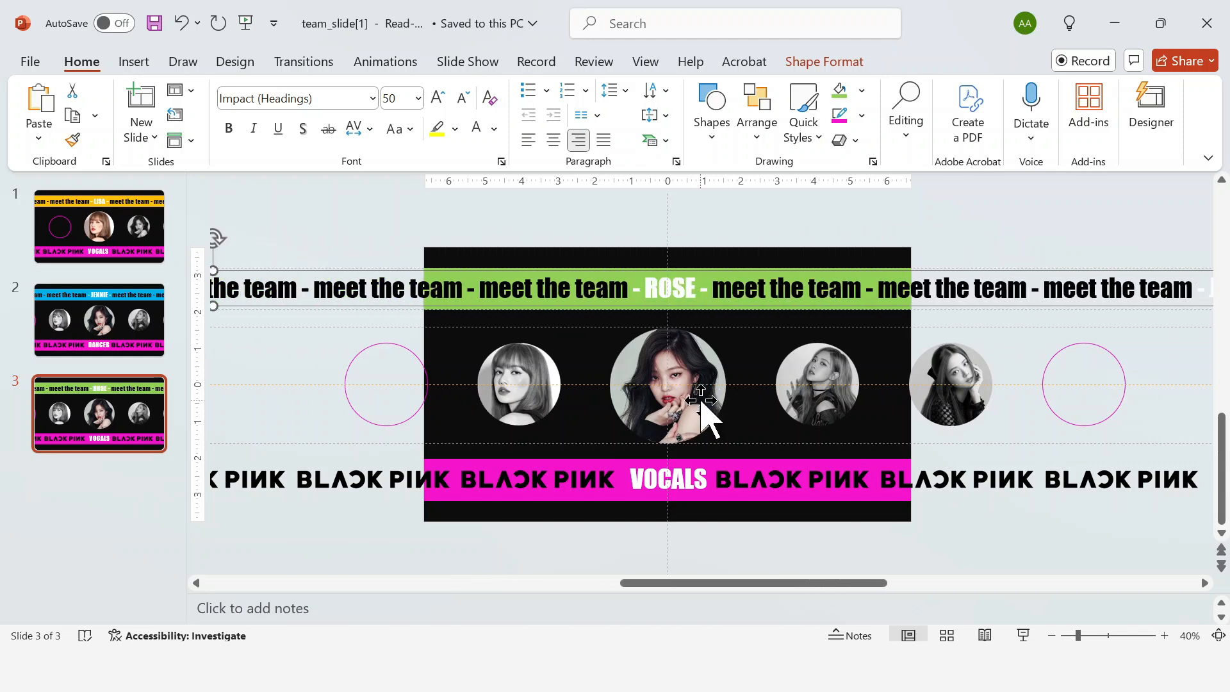
# Step: Enlarge ROSE's photo on slide 3 to about 3.16" and shrink JENNIE's photo to match the small photos
pyautogui.moveTo(859, 426); pyautogui.dragTo(878, 445)
pyautogui.moveTo(776, 342); pyautogui.dragTo(763, 330)
pyautogui.click(704, 410)
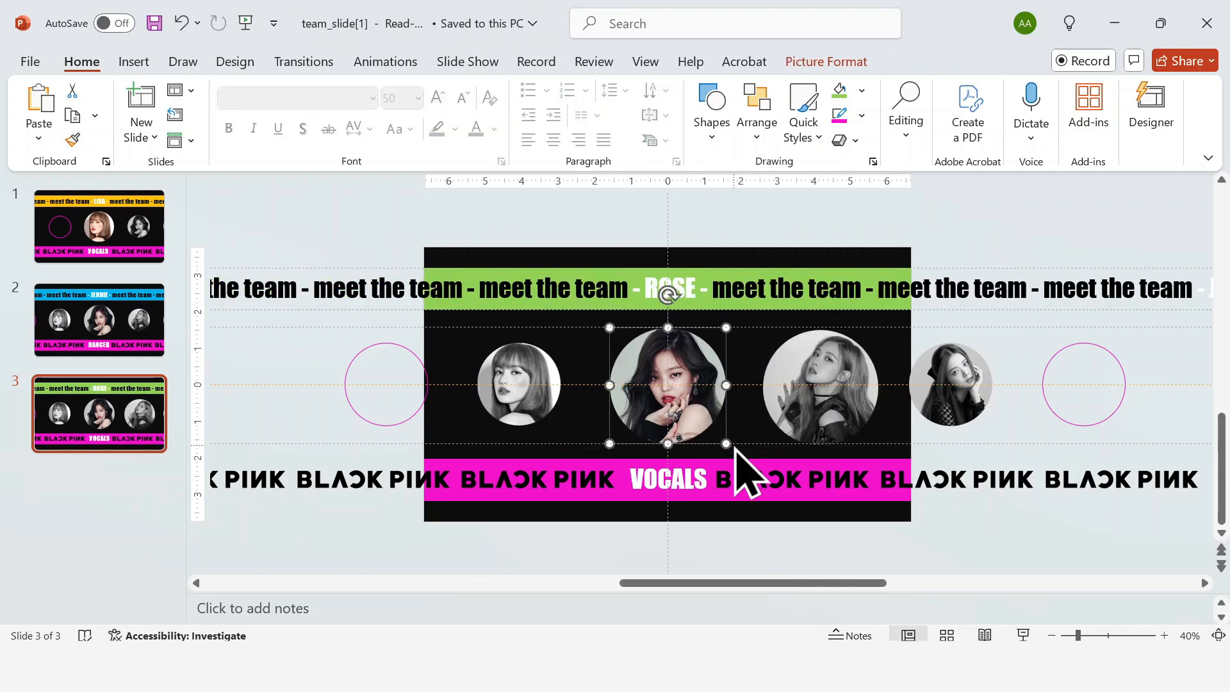
pyautogui.moveTo(726, 443); pyautogui.dragTo(695, 425)
# Step: Restore the original colors of ROSE's photo with No Recolor and recolor JENNIE's photo to Grayscale on slide 3
pyautogui.click(826, 61)
pyautogui.click(199, 91)
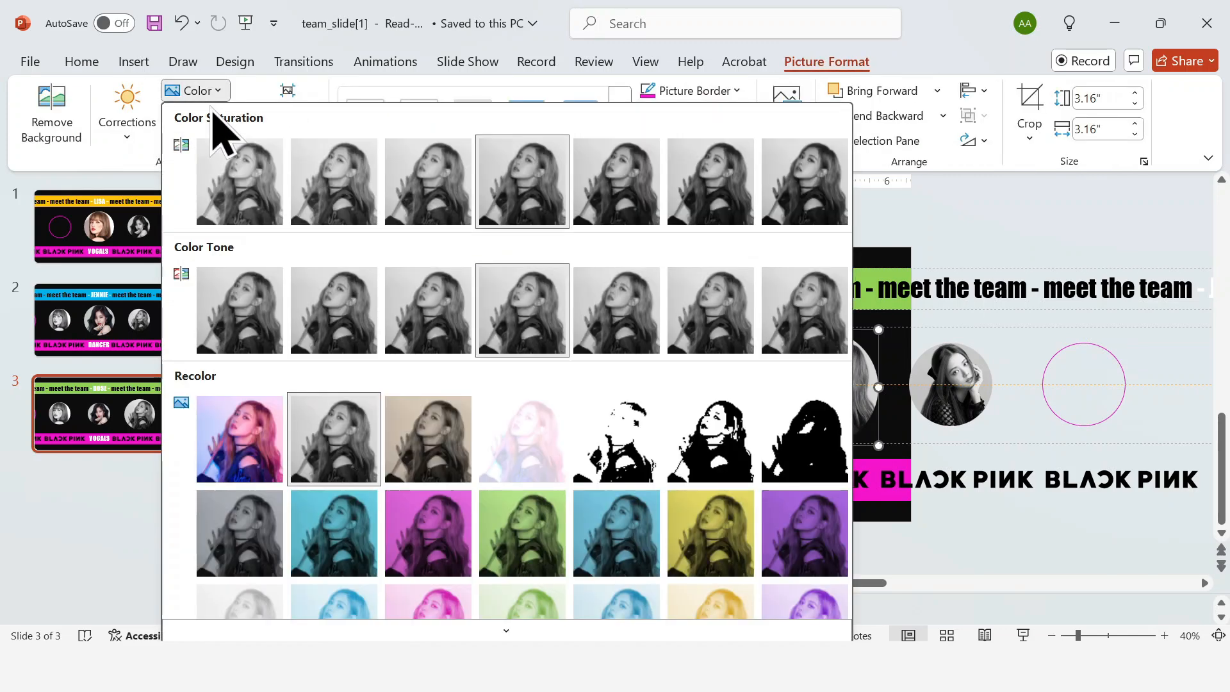
pyautogui.click(233, 434)
pyautogui.click(663, 374)
pyautogui.click(199, 91)
pyautogui.click(308, 431)
# Step: Select all the photos and outlined circles on slide 3 and distribute them horizontally
pyautogui.keyDown('shift'); pyautogui.click(816, 415); pyautogui.keyUp('shift')
pyautogui.keyDown('shift'); pyautogui.click(950, 391); pyautogui.keyUp('shift')
pyautogui.keyDown('shift'); pyautogui.click(1055, 414); pyautogui.keyUp('shift')
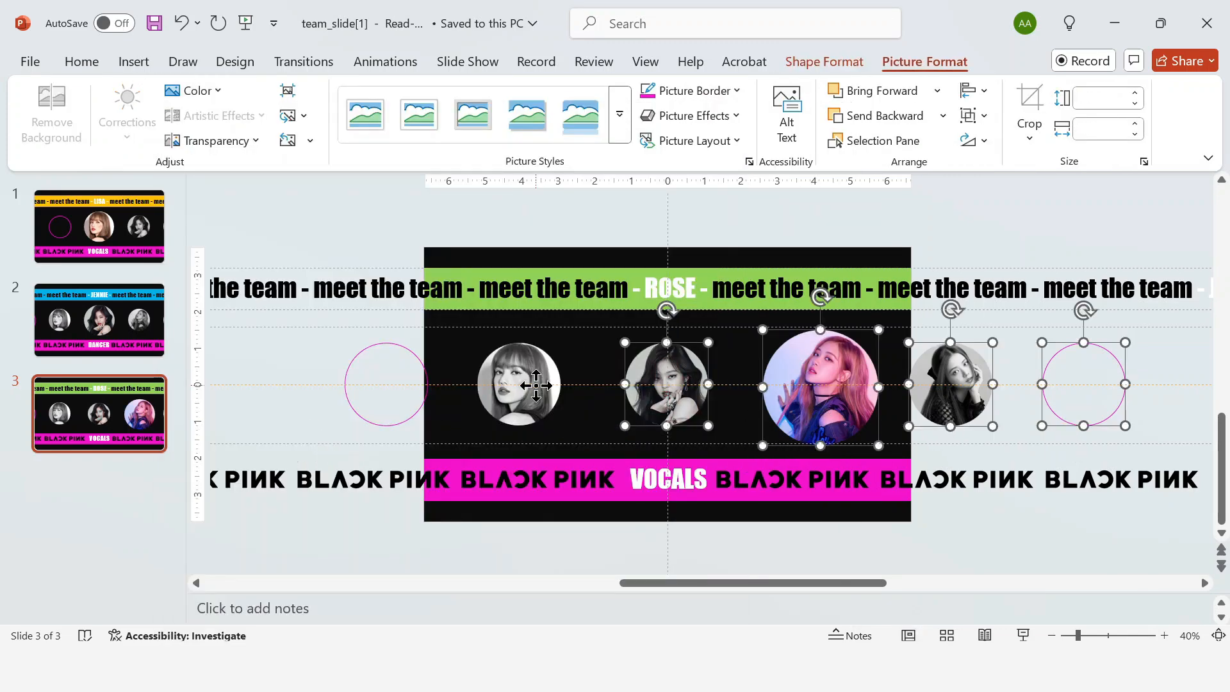
pyautogui.keyDown('shift'); pyautogui.click(519, 390); pyautogui.keyUp('shift')
pyautogui.keyDown('shift'); pyautogui.click(418, 411); pyautogui.keyUp('shift')
pyautogui.click(972, 91)
pyautogui.click(1009, 289)
# Step: Shift the distributed row of photos and circles left on slide 3 until ROSE's photo sits at the slide center
pyautogui.press('Left')
pyautogui.press('Left')
pyautogui.press('Left')
pyautogui.press('Left')
pyautogui.press('Left')
pyautogui.press('Left')
pyautogui.press('Left')
pyautogui.press('Left')
pyautogui.press('Left')
pyautogui.press('Left')
pyautogui.press('Left')
pyautogui.press('Left')
pyautogui.press('Left')
pyautogui.press('Left')
pyautogui.press('Left')
pyautogui.press('Left')
pyautogui.press('Left')
pyautogui.press('Left')
pyautogui.press('Left')
pyautogui.press('Left')
pyautogui.press('Right')
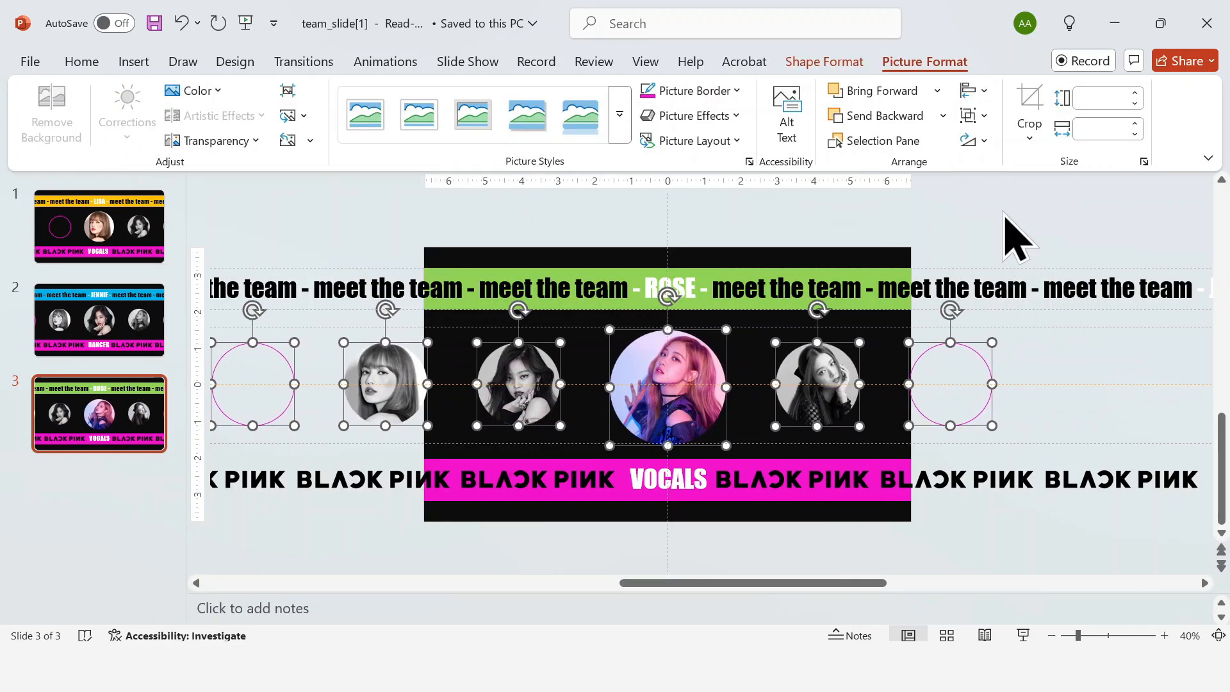
# Step: Duplicate slide 3 and fill the name band on the new slide 4 with purple
pyautogui.click(121, 429)
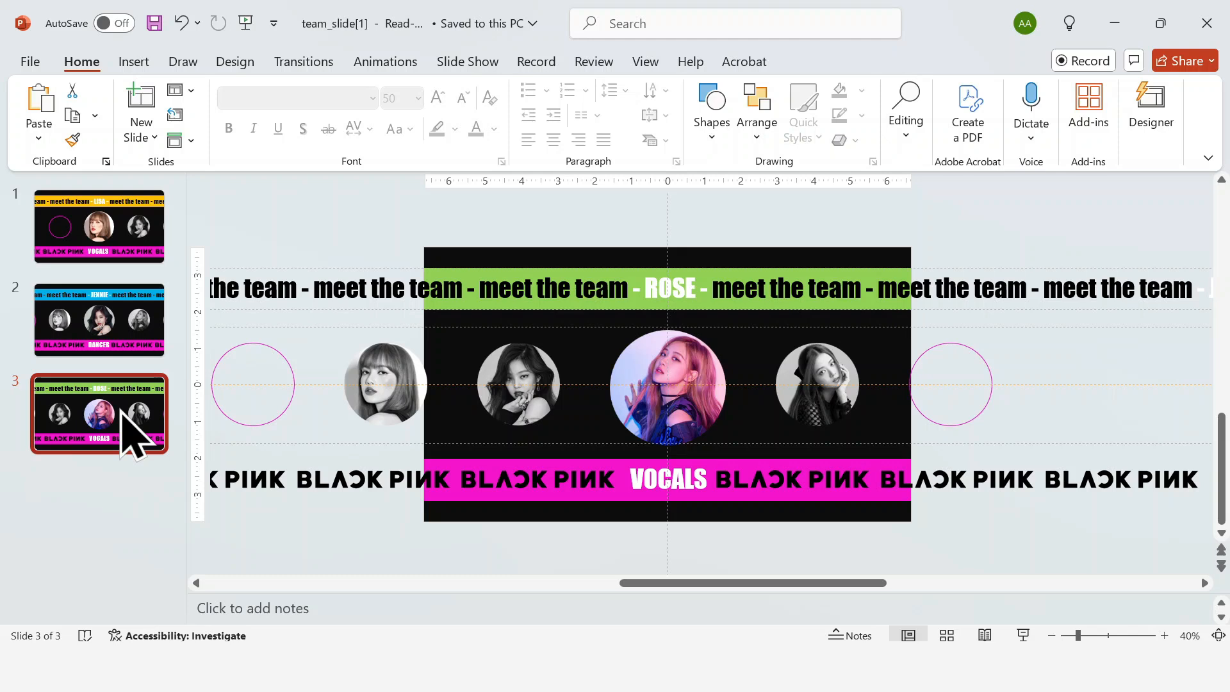
pyautogui.hotkey('ctrl', 'd')
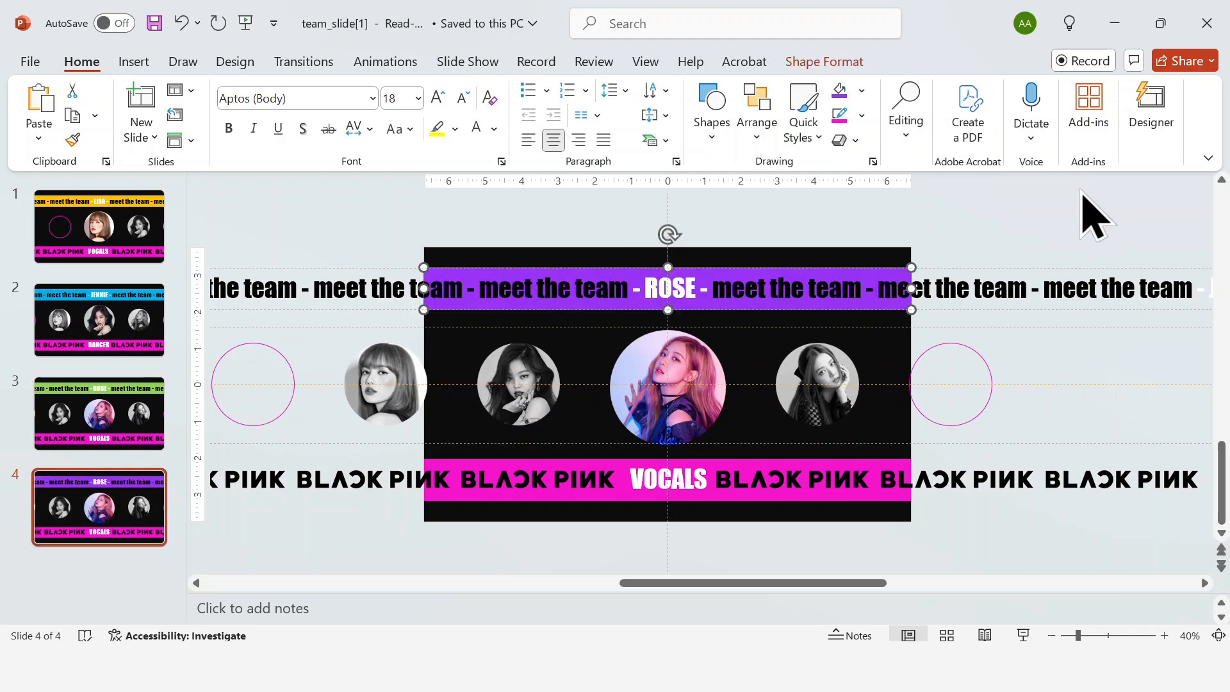
# Step: Shift the "meet the team" name text left on slide 4 until JISOO sits at the center of the purple band
pyautogui.press('Left')
pyautogui.press('Left')
pyautogui.press('Left')
pyautogui.press('Left')
pyautogui.press('Left')
pyautogui.press('Left')
pyautogui.press('Left')
pyautogui.press('Left')
pyautogui.press('Left')
pyautogui.press('Left')
pyautogui.press('Left')
pyautogui.press('Left')
pyautogui.press('Left')
pyautogui.press('Left')
pyautogui.press('Left')
pyautogui.press('Left')
pyautogui.press('Left')
pyautogui.press('Left')
pyautogui.press('Left')
pyautogui.press('Left')
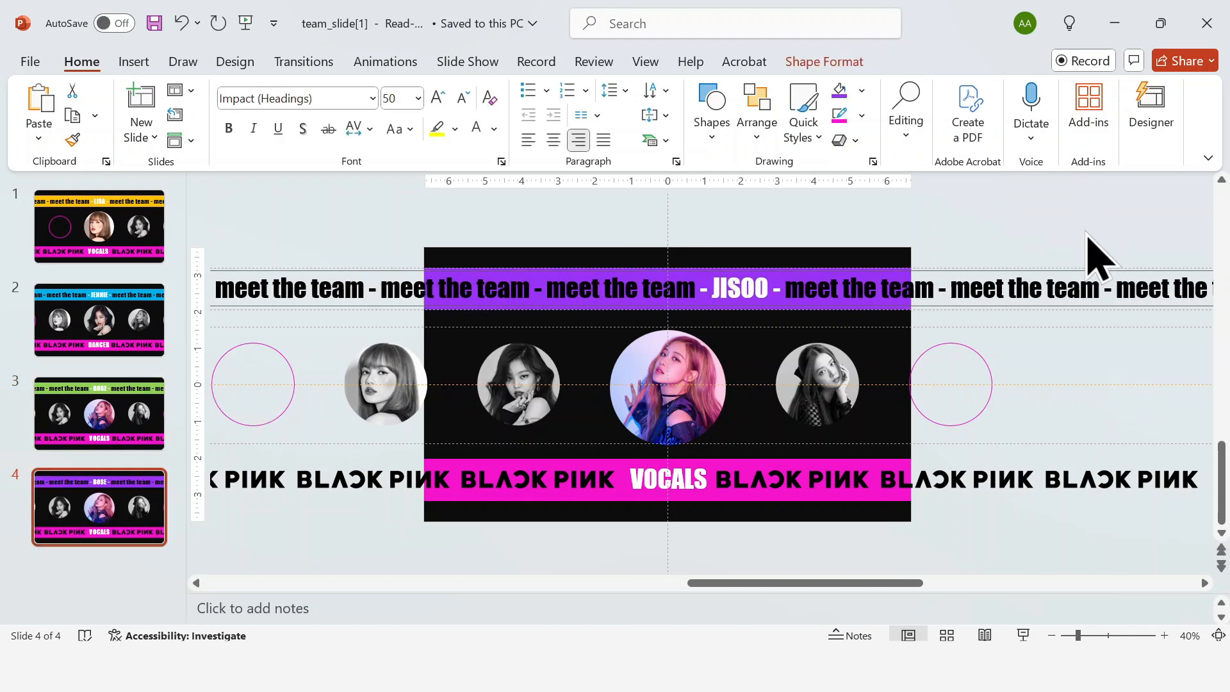
# Step: Shift the BLACKPINK role text right on slide 4 until DANCER sits at the center of the pink band
pyautogui.click(986, 477)
pyautogui.press('Right')
pyautogui.press('Right')
pyautogui.press('Right')
pyautogui.press('Right')
pyautogui.press('Right')
pyautogui.press('Right')
pyautogui.press('Right')
pyautogui.press('Right')
pyautogui.press('Right')
pyautogui.press('Right')
pyautogui.press('Right')
pyautogui.press('Right')
pyautogui.press('Right')
pyautogui.press('Right')
pyautogui.press('Right')
pyautogui.press('Right')
pyautogui.press('Right')
pyautogui.press('Right')
pyautogui.press('Right')
pyautogui.press('Right')
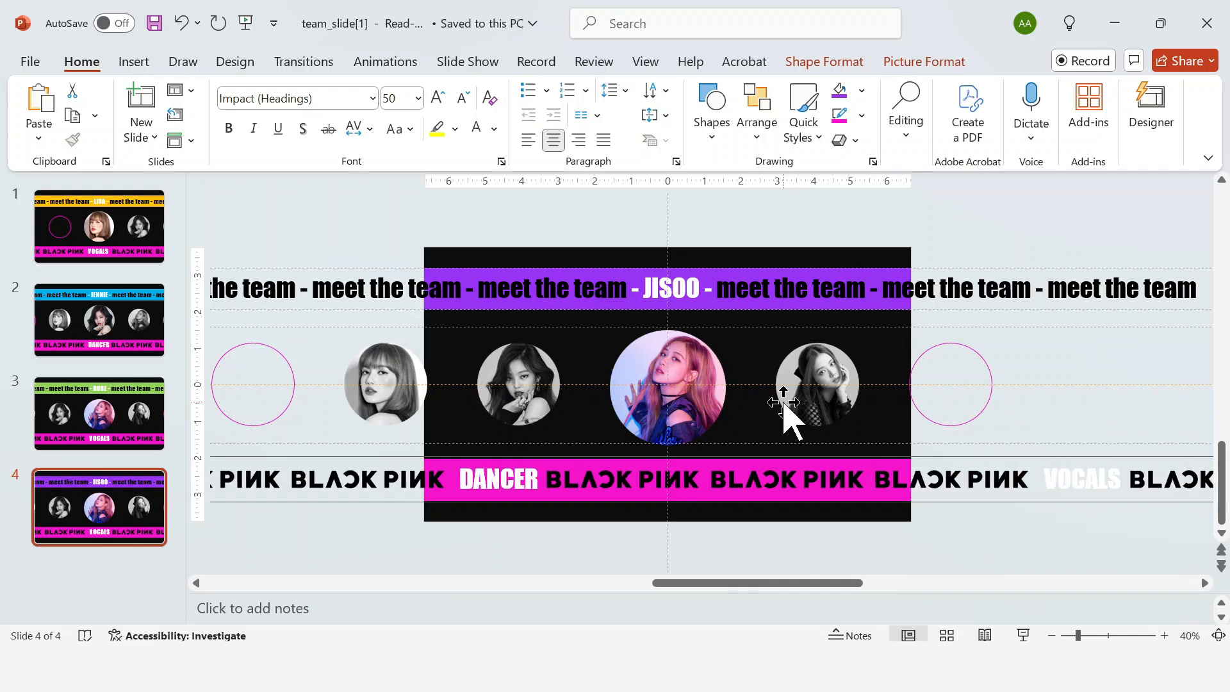
# Step: Enlarge JISOO's photo to about 3.16 inches on slide 4 and shrink ROSE's photo to match the small photos
pyautogui.click(793, 395)
pyautogui.moveTo(859, 426); pyautogui.dragTo(872, 438)
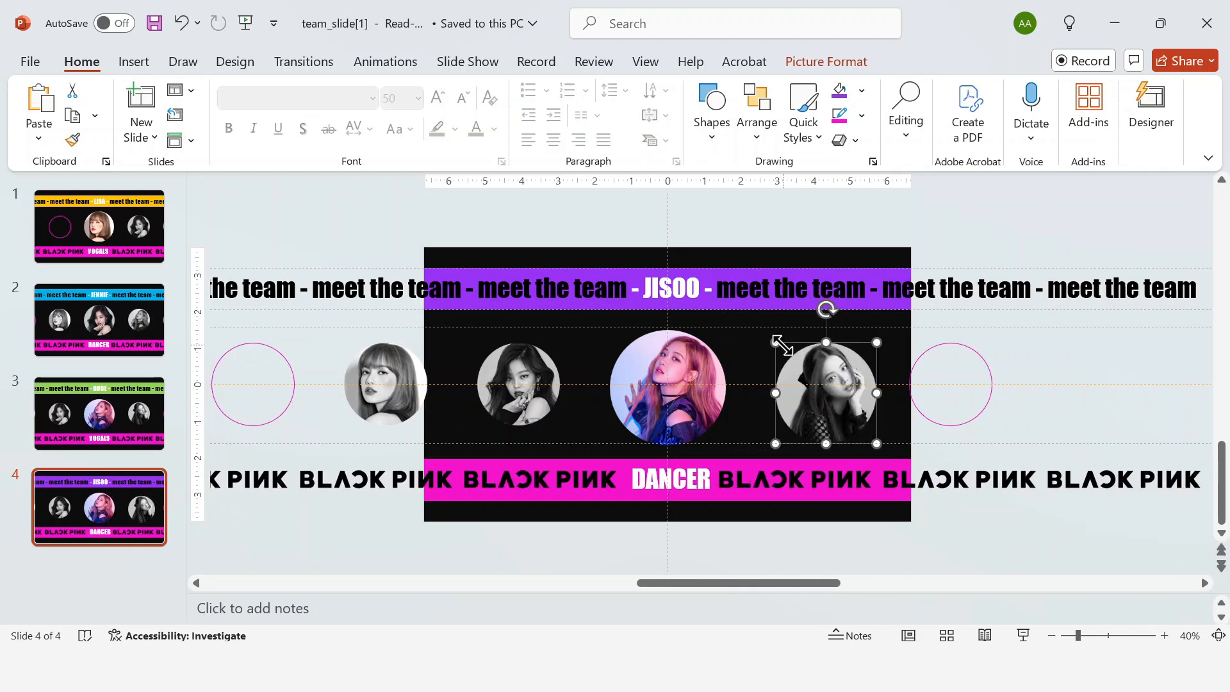
pyautogui.moveTo(777, 344); pyautogui.dragTo(762, 334)
pyautogui.moveTo(726, 446); pyautogui.dragTo(706, 426)
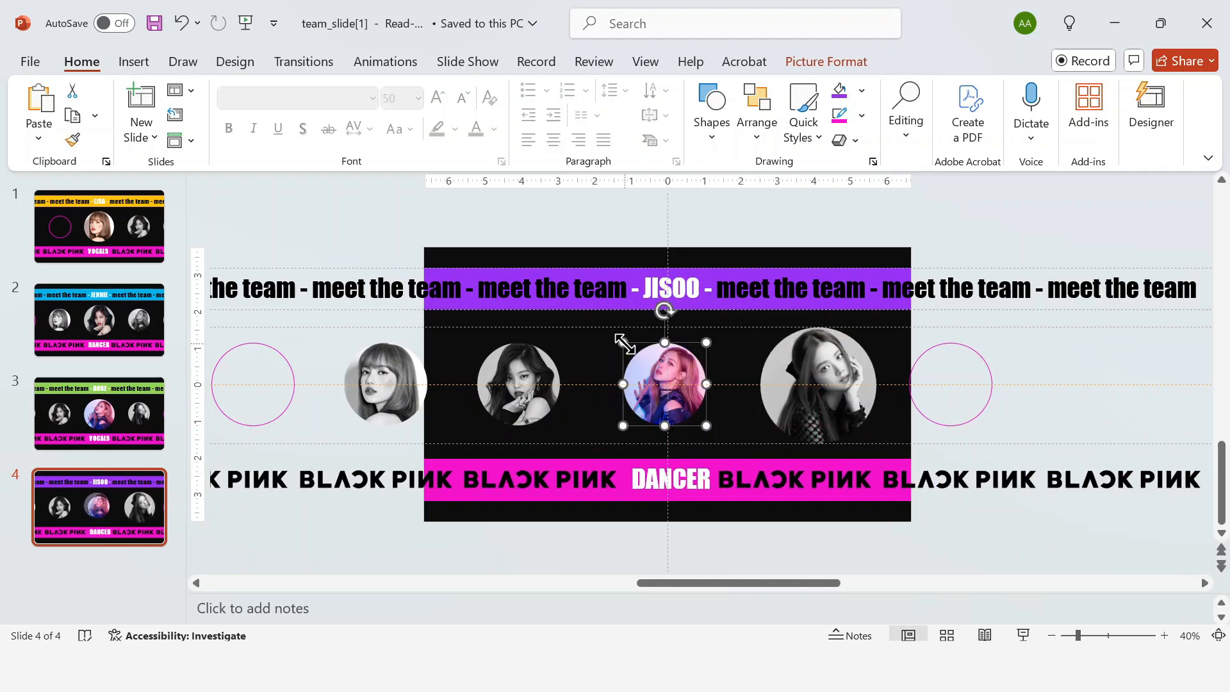
# Step: Recolor ROSE's photo to Grayscale and restore the original colors of JISOO's photo with No Recolor on slide 4
pyautogui.click(826, 61)
pyautogui.click(196, 91)
pyautogui.click(355, 410)
pyautogui.click(808, 378)
pyautogui.click(211, 90)
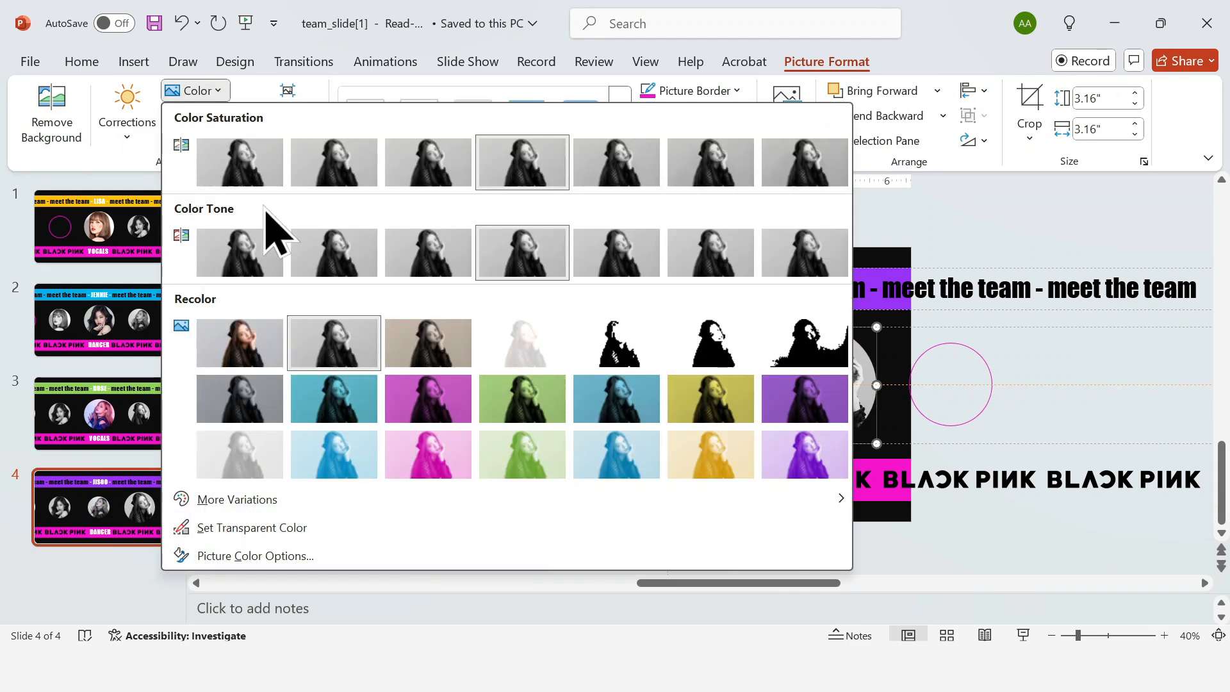
pyautogui.click(240, 343)
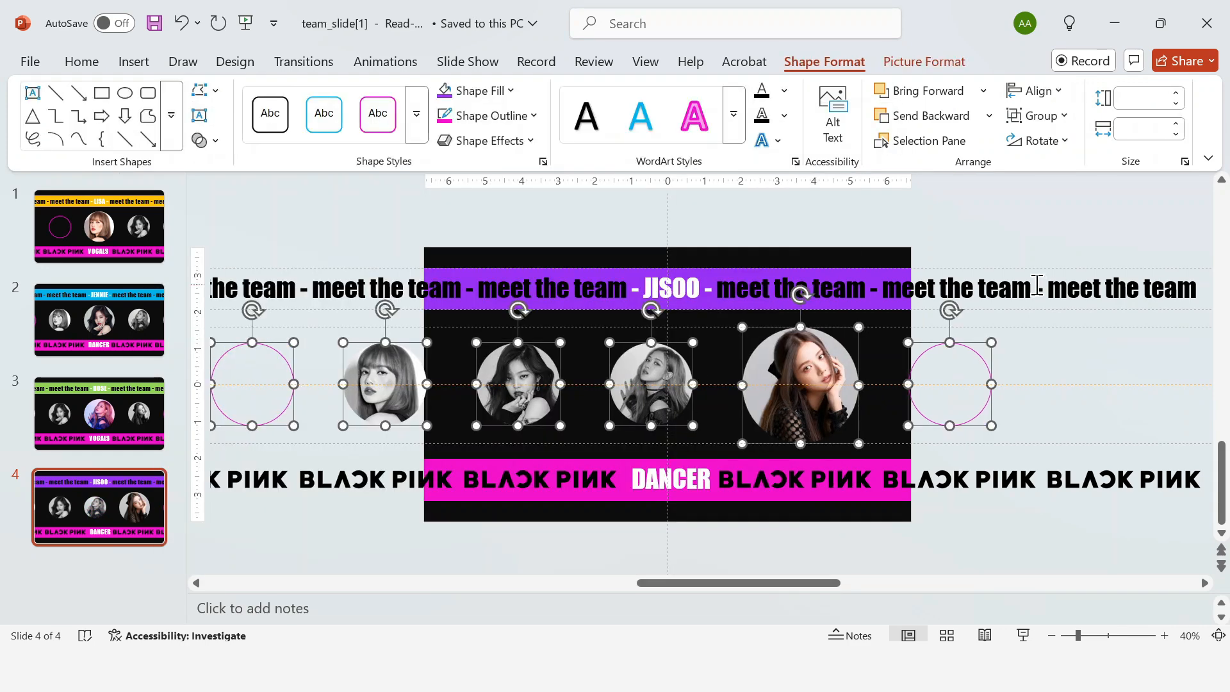
# Step: Shift the evenly distributed row of photos and circles left on slide 4 until JISOO's photo sits at the slide center
pyautogui.press('Left')
pyautogui.press('Left')
pyautogui.press('Left')
pyautogui.press('Left')
pyautogui.press('Left')
pyautogui.press('Left')
pyautogui.press('Left')
pyautogui.press('Left')
pyautogui.press('Left')
pyautogui.press('Left')
pyautogui.press('Left')
pyautogui.press('Left')
pyautogui.press('Left')
pyautogui.press('Left')
pyautogui.press('Left')
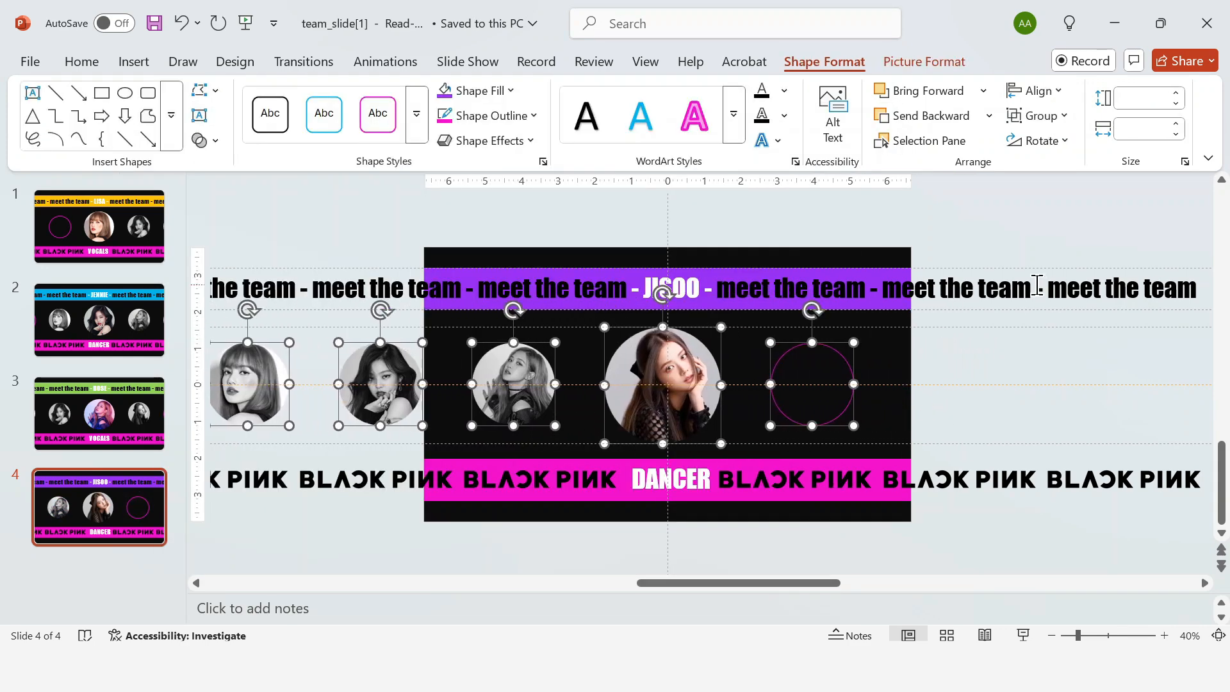
pyautogui.press('Right')
pyautogui.press('Right')
pyautogui.press('Left')
pyautogui.click(1033, 220)
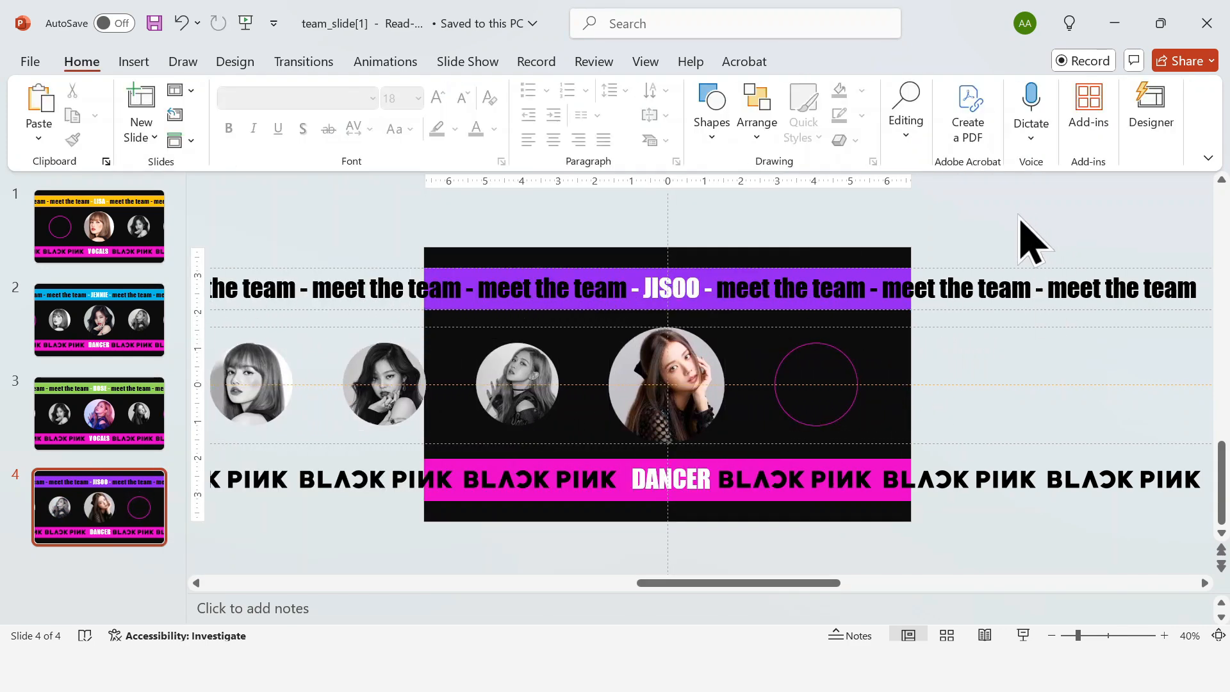